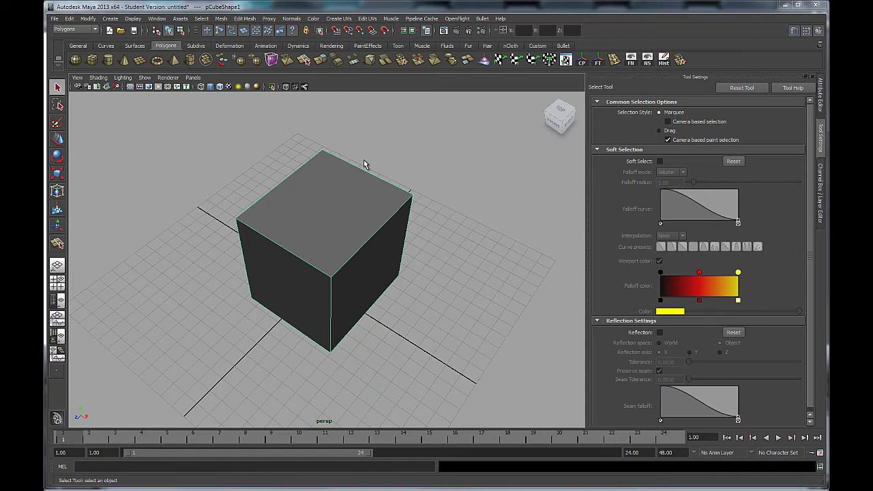
Step: Select the cube and open the Edit Mesh menu for the Interactive Split Tool
left_click(331, 121)
left_click(315, 189)
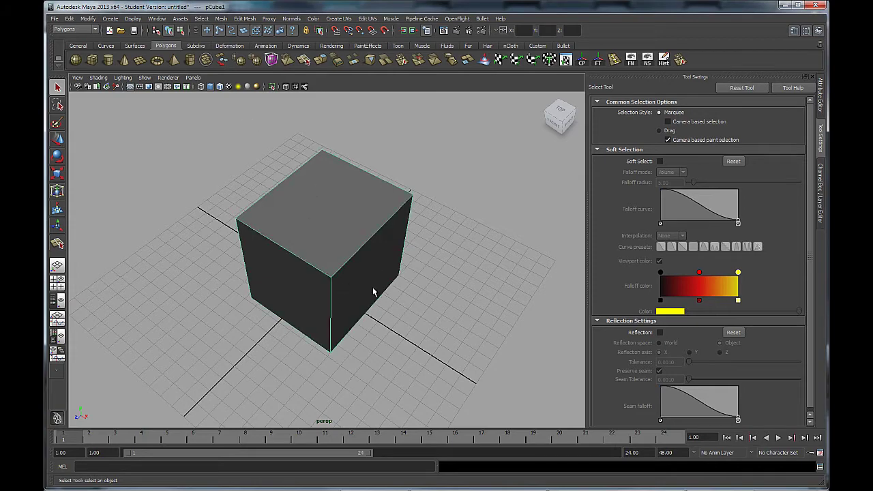
mouse_move(389, 290)
left_mouse_down("alt")
mouse_move(403, 259)
mouse_move(498, 249)
mouse_move(469, 266)
left_mouse_up("alt")
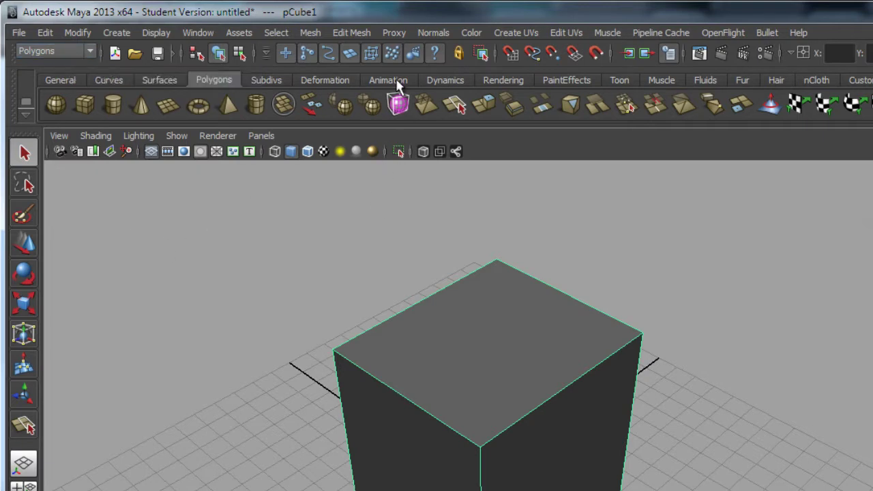
left_click(353, 32)
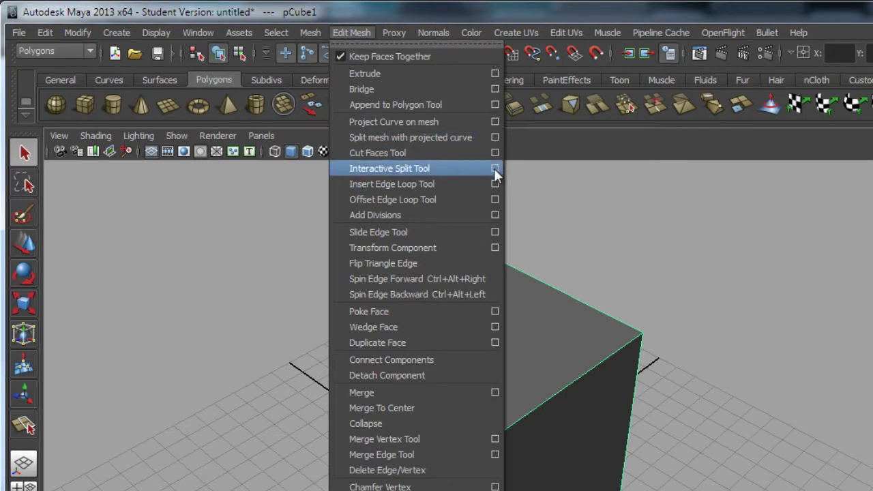
left_click(495, 169)
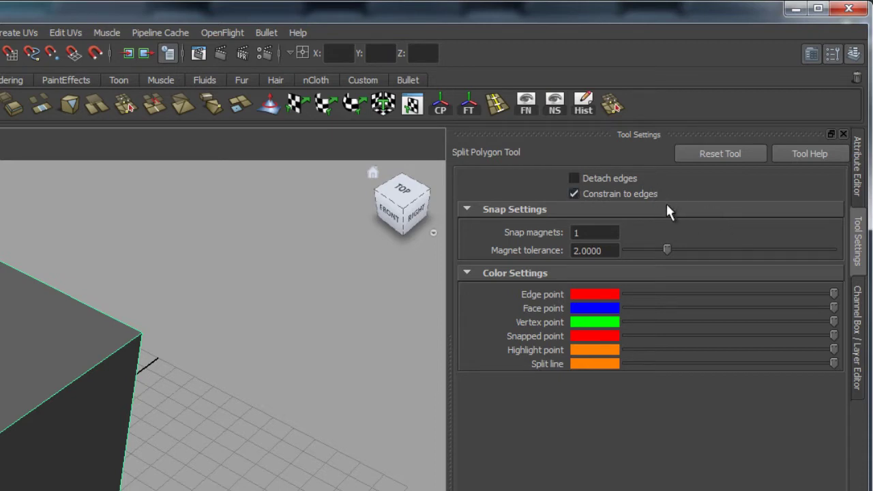
left_click(579, 233)
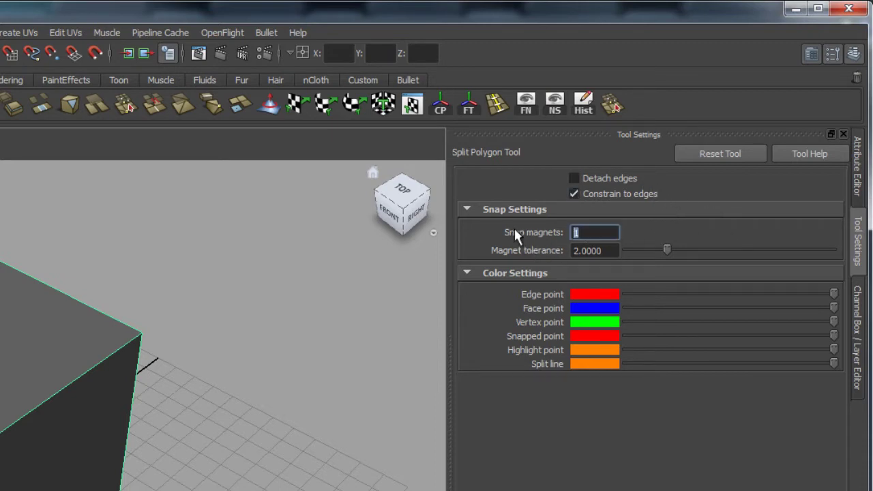
left_click(610, 251)
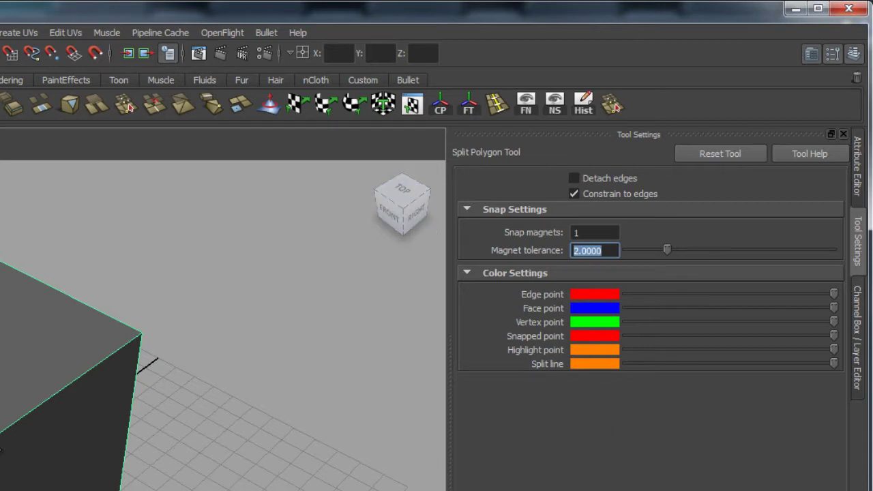
left_click(17, 421)
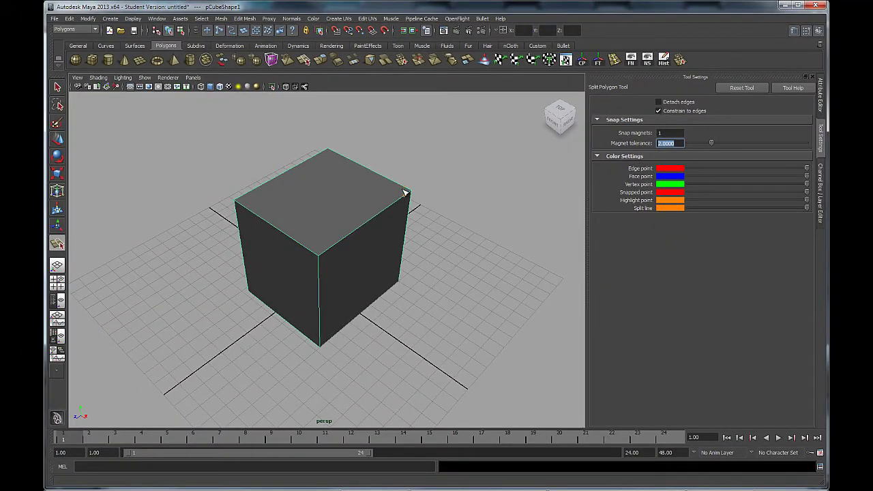
Step: Split the cube's top face with a diagonal edge from the back edge to the front-right edge
mouse_move(285, 238)
left_mouse_down("alt")
mouse_move(479, 191)
mouse_move(285, 236)
left_mouse_up("alt")
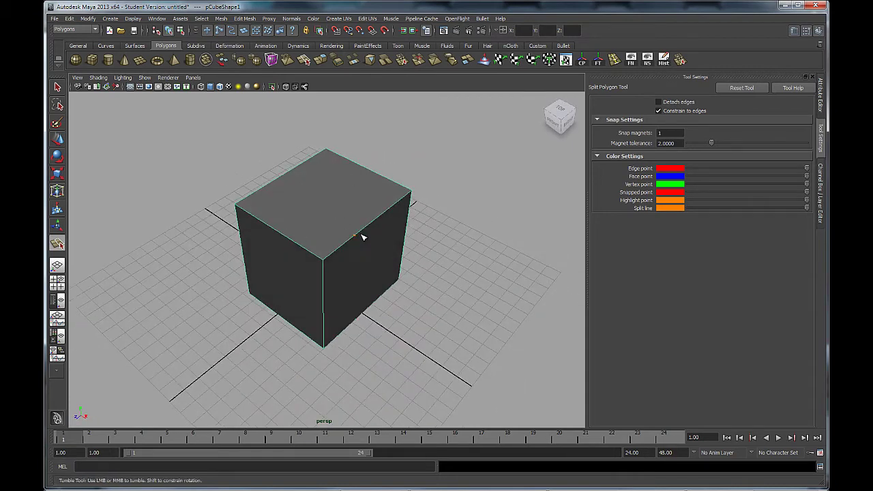
left_click(358, 239)
left_click(311, 179)
left_click(348, 197)
key("q")
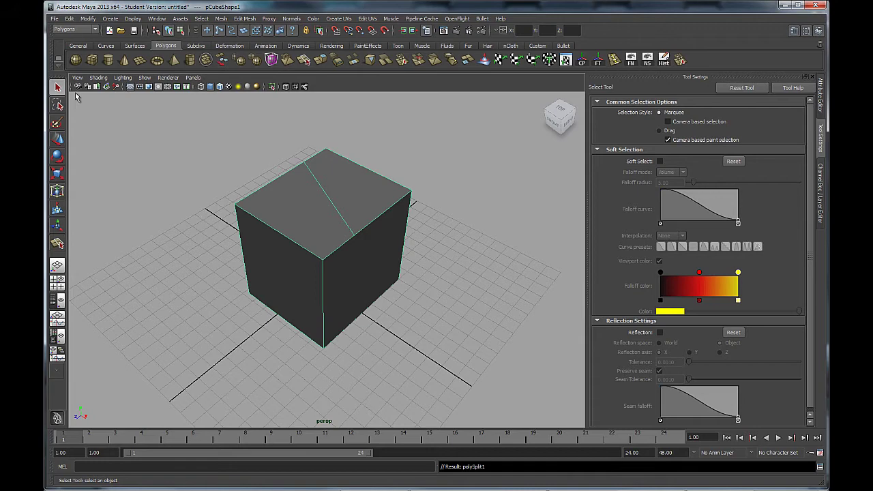
mouse_move(349, 285)
left_mouse_down("alt")
mouse_move(268, 249)
mouse_move(329, 238)
left_mouse_up("alt")
right_click_drag(348, 197, 349, 217)
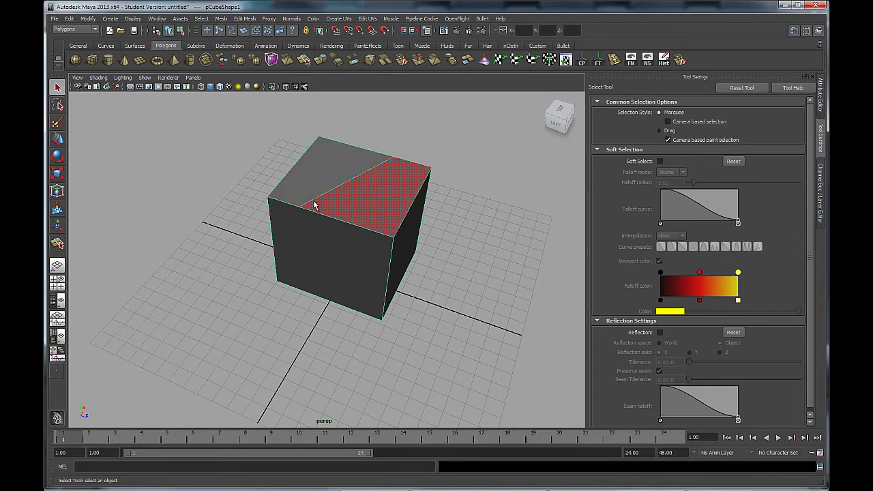
left_click_drag(345, 216, 367, 151, "alt")
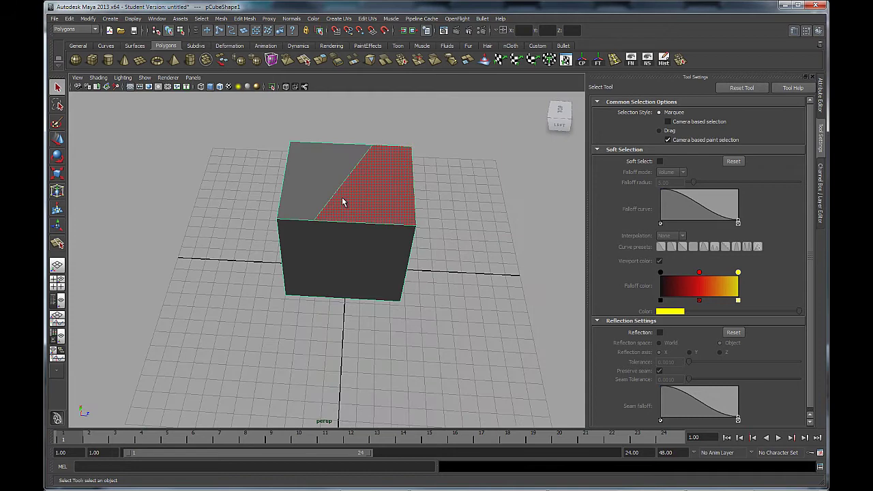
right_click_drag(344, 205, 320, 227)
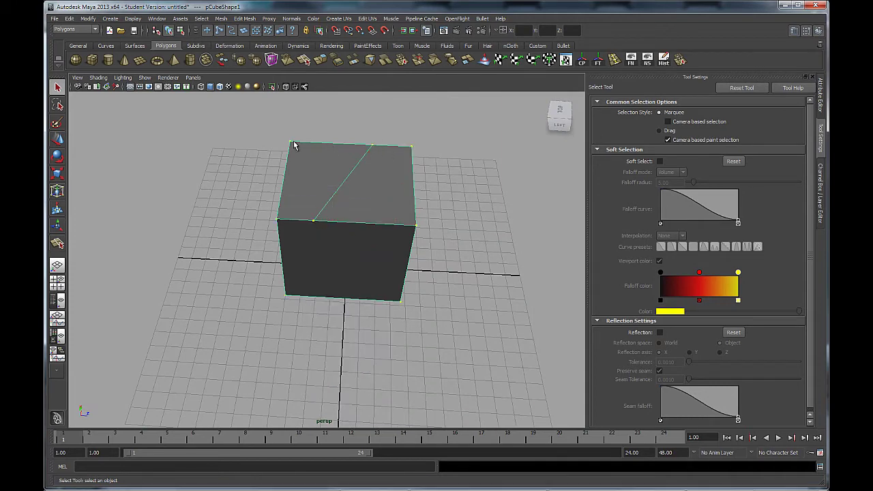
left_click(313, 221)
left_click(373, 145, "shift")
left_click_drag(413, 249, 343, 236, "alt")
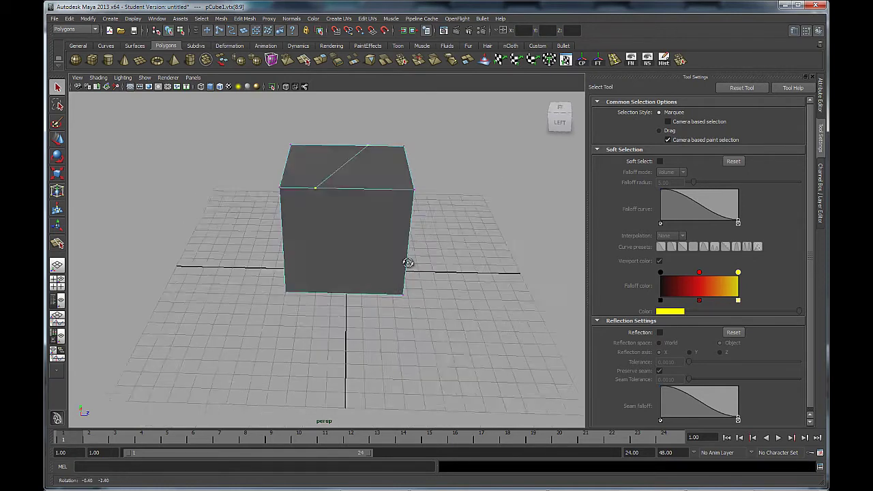
right_click(332, 206)
mouse_move(343, 220)
left_mouse_down("alt")
mouse_move(331, 191)
mouse_move(288, 189)
left_mouse_up("alt")
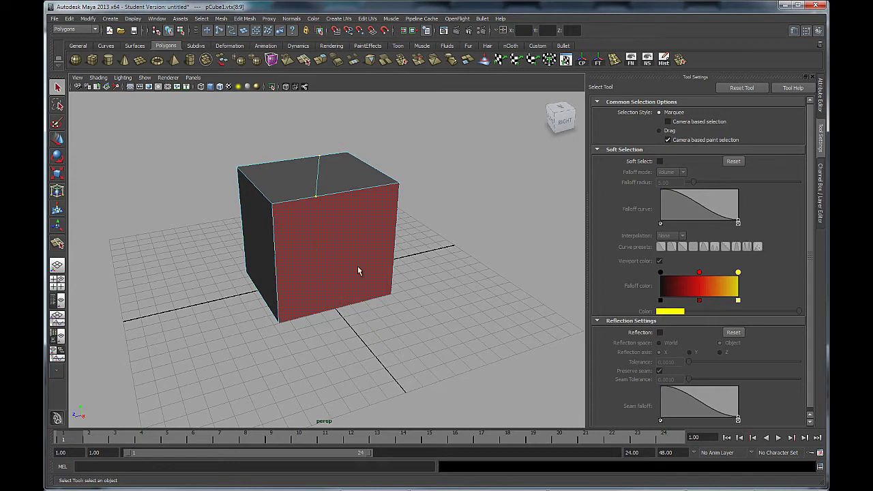
left_click_drag(357, 271, 415, 263, "alt")
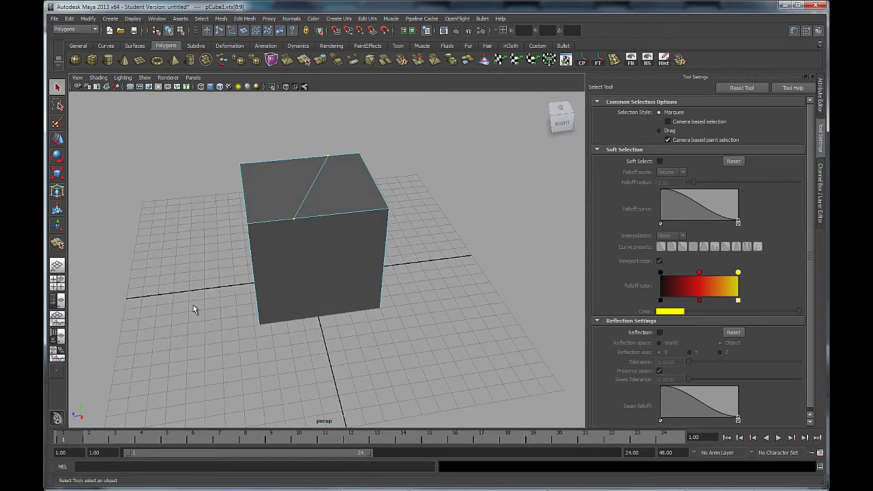
mouse_move(193, 309)
left_mouse_down("alt")
mouse_move(253, 253)
mouse_move(378, 243)
left_mouse_up("alt")
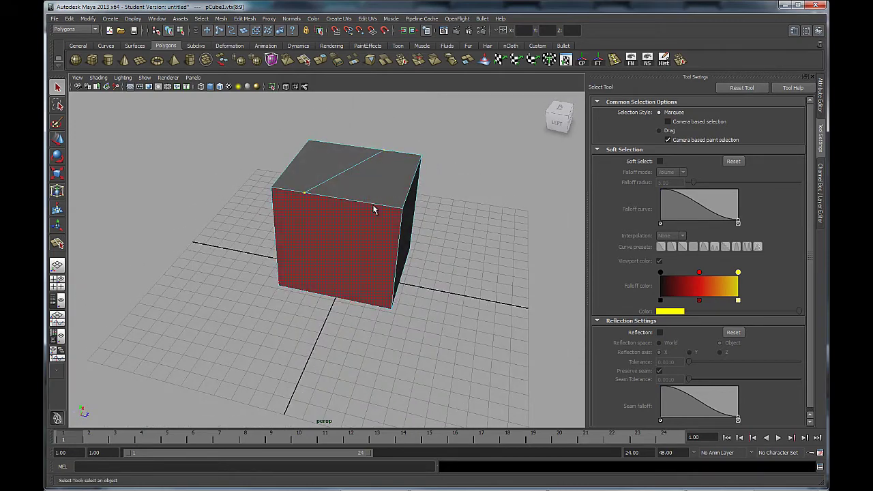
Step: Cut a new edge across the top face, snapping to the diagonal, and down two side faces
left_click(58, 243)
left_click_drag(211, 276, 330, 284, "alt")
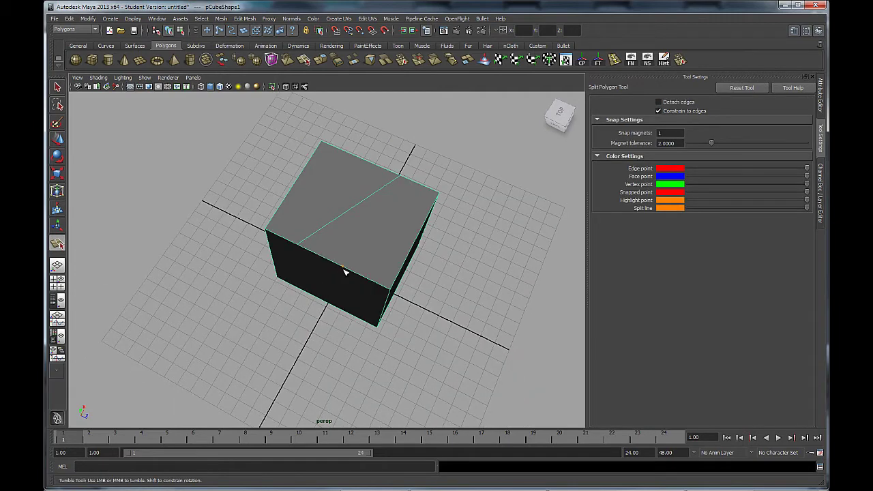
left_click(358, 274)
left_click(350, 208)
left_click(422, 220)
mouse_move(423, 220)
left_mouse_down("alt")
mouse_move(400, 230)
mouse_move(361, 224)
mouse_move(365, 233)
left_mouse_up("alt")
left_click(394, 320)
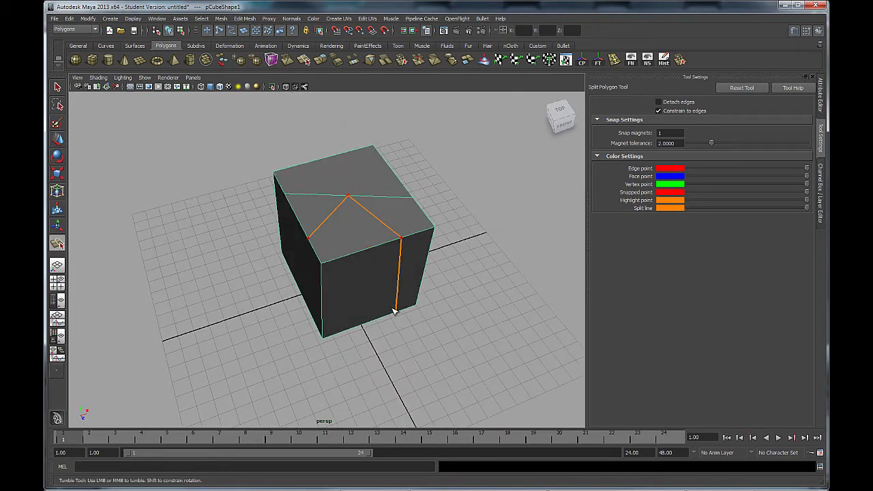
mouse_move(403, 340)
left_mouse_down("alt")
mouse_move(396, 326)
mouse_move(418, 271)
left_mouse_up("alt")
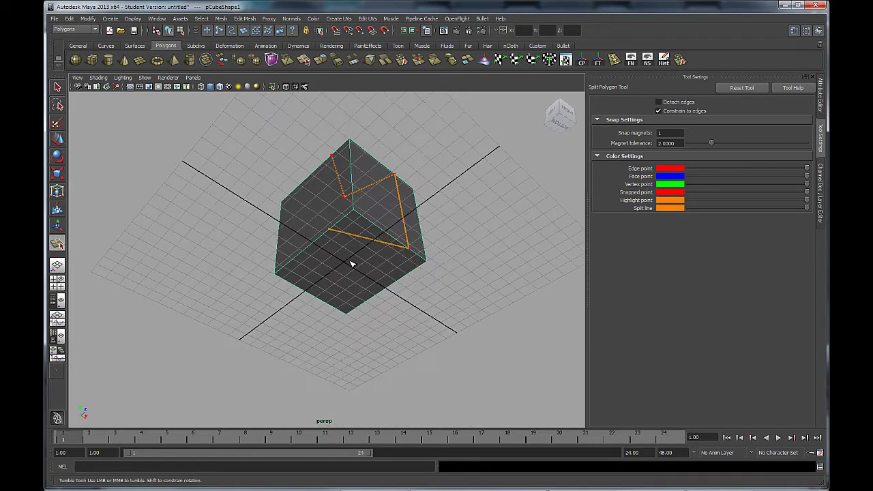
left_click(313, 245)
mouse_move(312, 245)
left_mouse_down("alt")
mouse_move(341, 263)
mouse_move(370, 302)
left_mouse_up("alt")
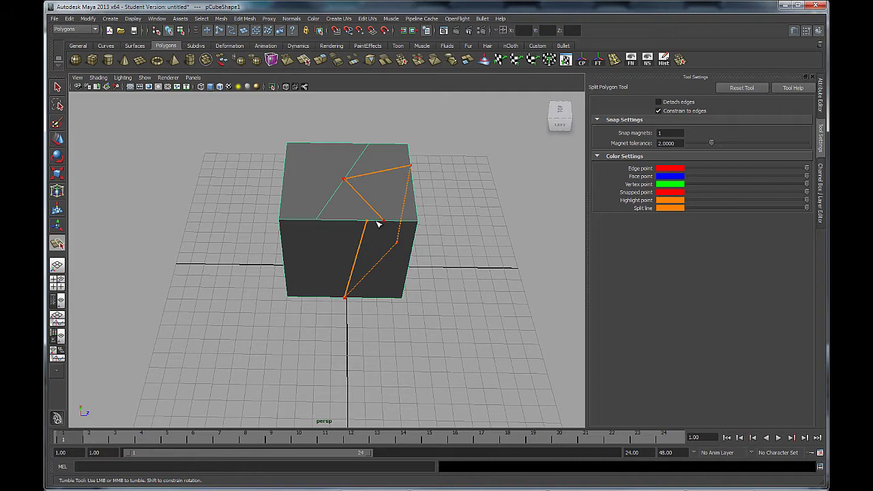
left_click(372, 223)
left_click_drag(393, 247, 361, 248, "alt")
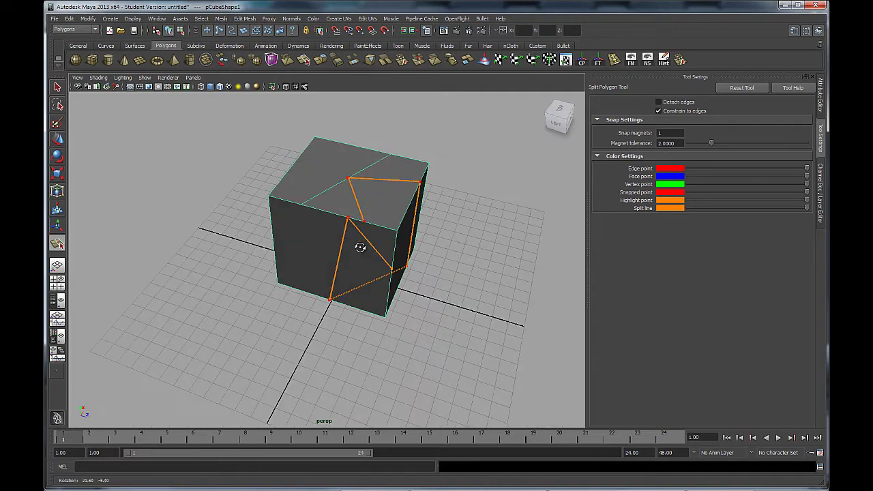
key("q")
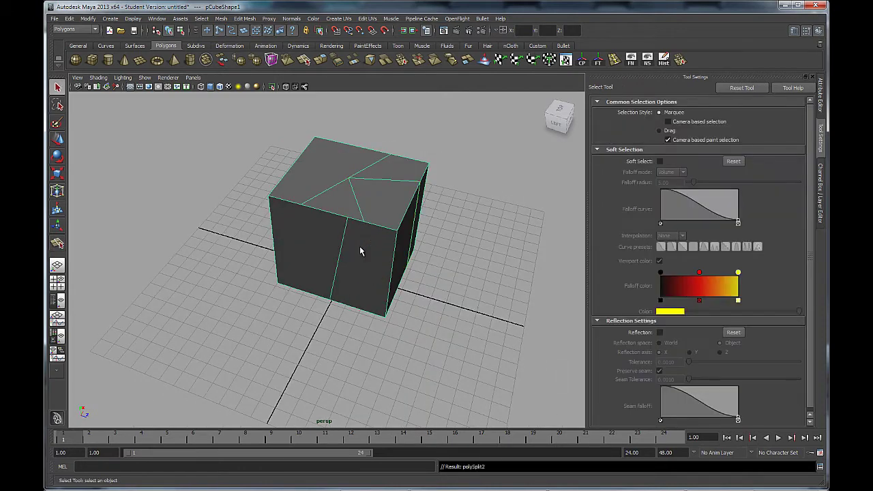
Step: Orbit around the cube to inspect the new branching and vertical edges
left_click_drag(419, 247, 414, 280, "alt")
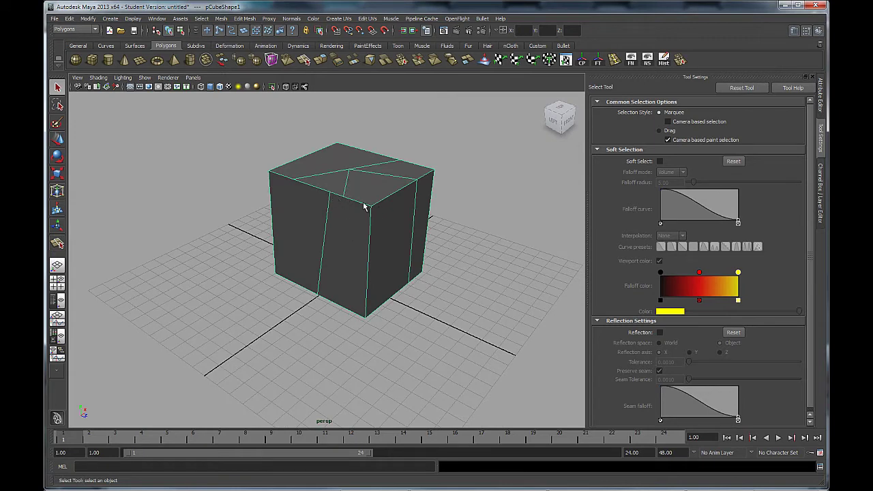
mouse_move(402, 271)
left_mouse_down("alt")
mouse_move(380, 257)
mouse_move(335, 193)
left_mouse_up("alt")
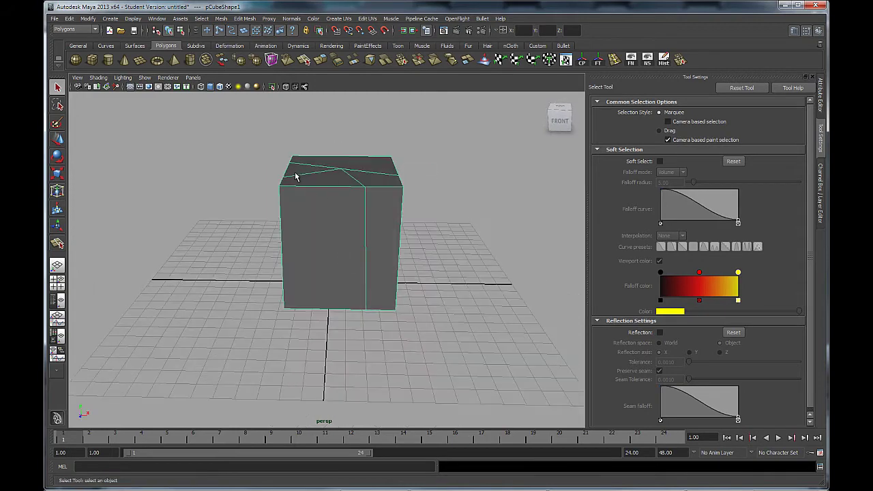
mouse_move(351, 286)
left_mouse_down("alt")
mouse_move(374, 228)
mouse_move(395, 233)
left_mouse_up("alt")
left_click_drag(324, 240, 351, 259, "alt")
mouse_move(366, 202)
left_mouse_down("alt")
mouse_move(370, 264)
mouse_move(344, 260)
left_mouse_up("alt")
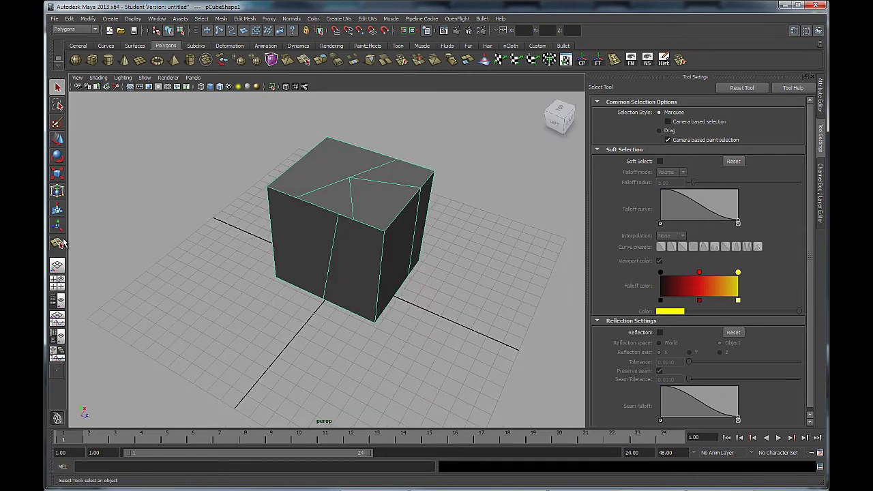
Step: Reactivate the Split Polygon Tool and zoom in on the cube's top front edge
left_click(59, 242)
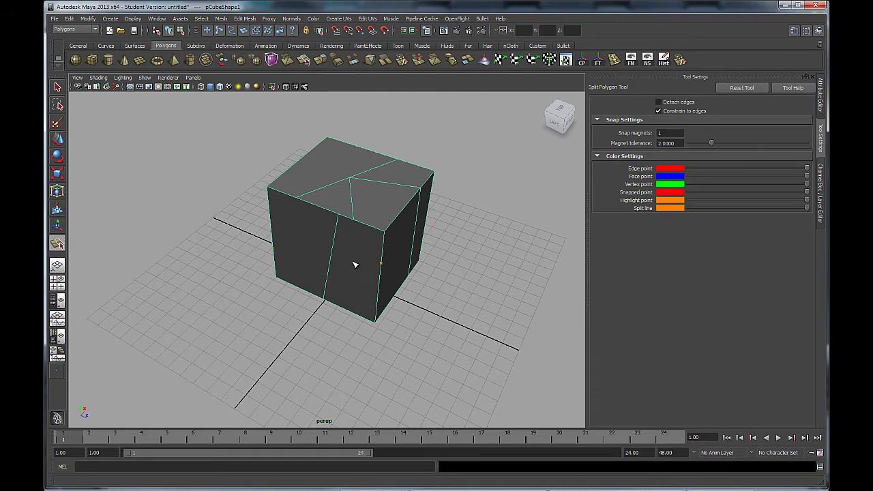
mouse_move(354, 261)
left_mouse_down("alt")
mouse_move(483, 261)
mouse_move(345, 226)
mouse_move(362, 221)
mouse_move(388, 241)
mouse_move(370, 207)
mouse_move(388, 241)
mouse_move(391, 234)
left_mouse_up("alt")
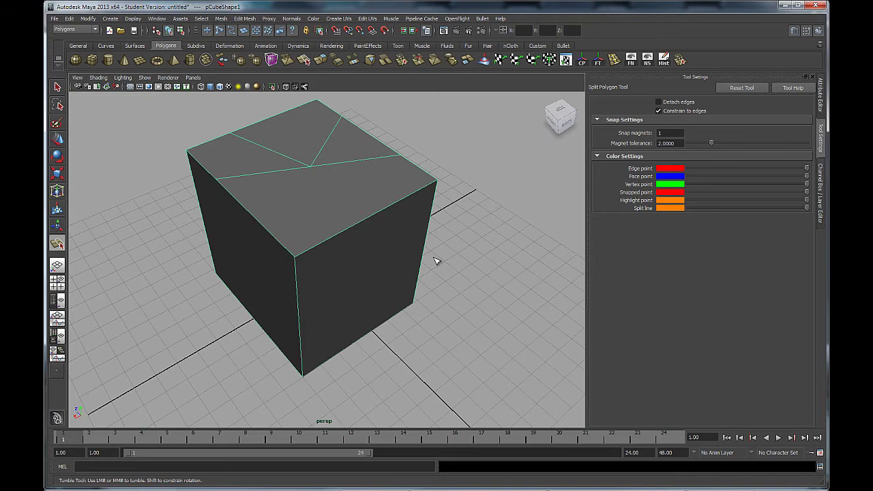
left_click_drag(395, 261, 363, 251, "alt")
scroll(363, 250, "up", 3)
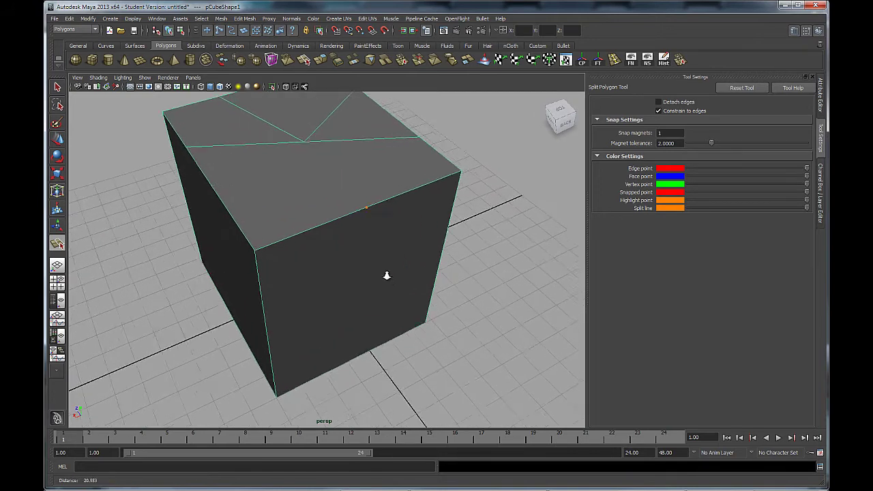
scroll(386, 273, "up", 2)
middle_click_drag(396, 255, 321, 284, "alt")
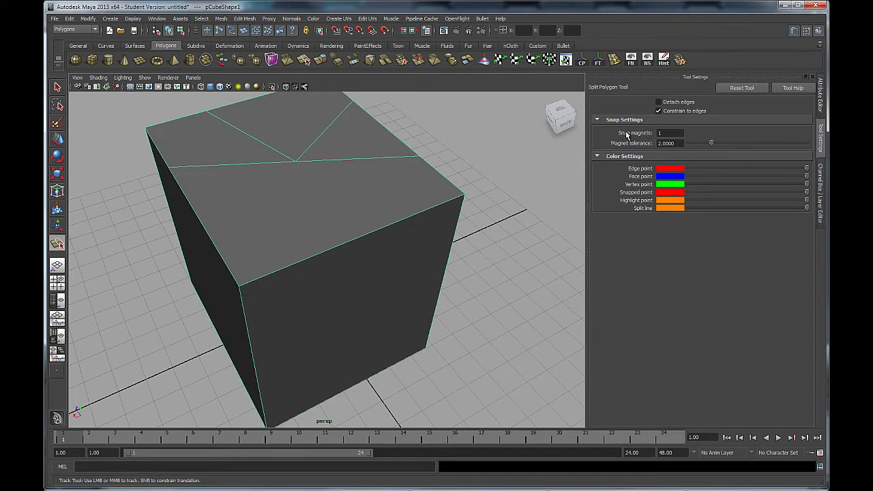
Step: Cut a vertical edge down the front face from the top front edge to the bottom edge
double_click(665, 135)
left_click(286, 278)
left_click(362, 238)
mouse_move(364, 239)
left_mouse_down()
mouse_move(336, 247)
mouse_move(349, 246)
left_mouse_up()
mouse_move(389, 287)
left_mouse_down("alt")
mouse_move(357, 247)
mouse_move(364, 266)
left_mouse_up("alt")
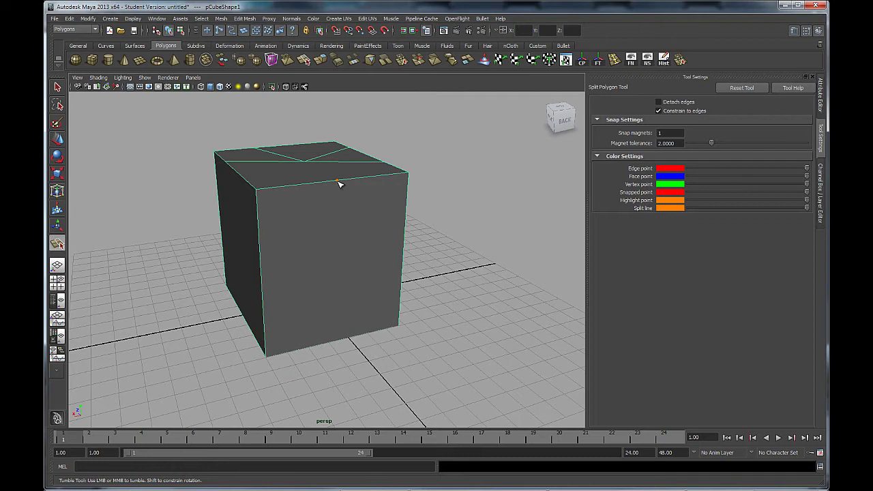
left_click(338, 182)
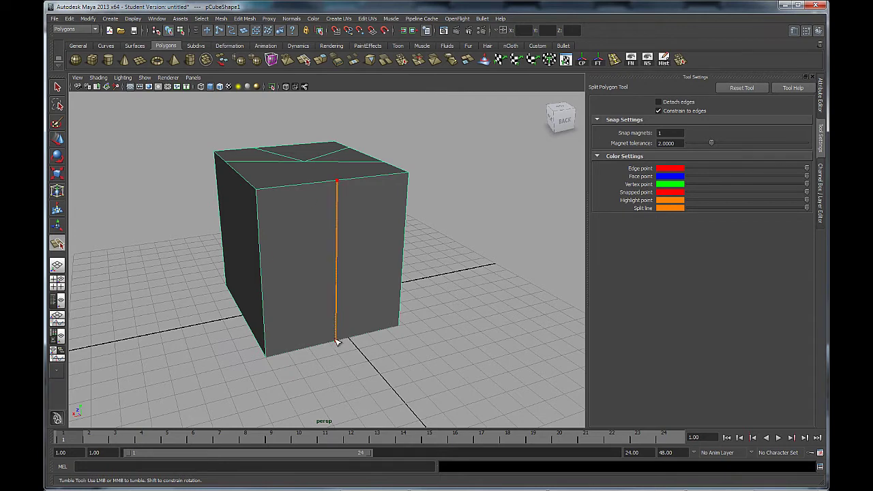
left_click(336, 341)
key("q")
Step: Orbit up to look down on the cube top and repeat the split tool with G
left_click_drag(389, 313, 284, 220, "alt")
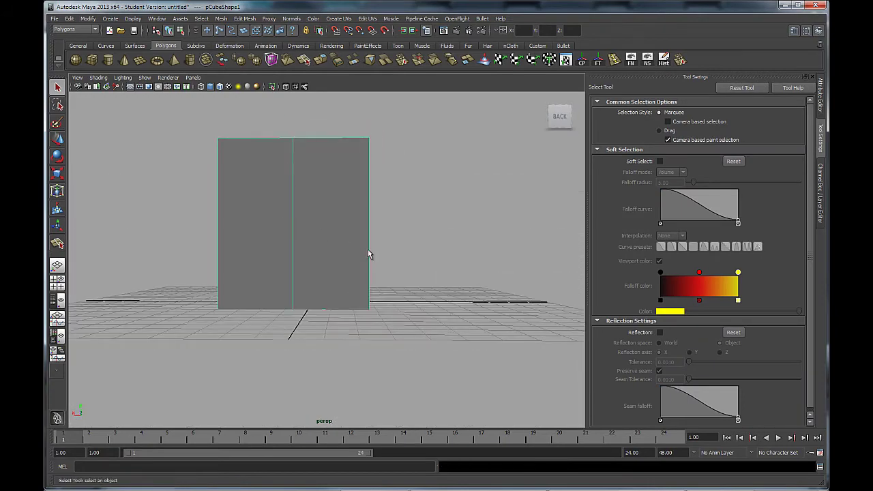
left_click_drag(368, 250, 411, 251, "alt")
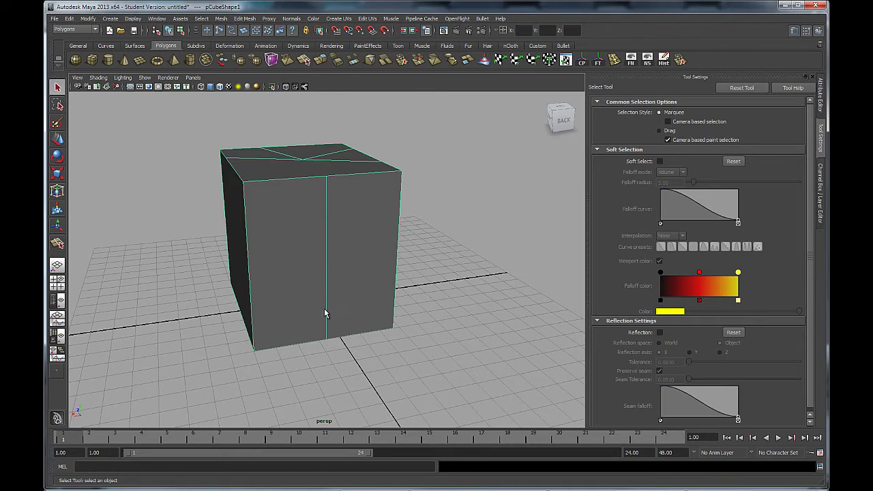
key("g")
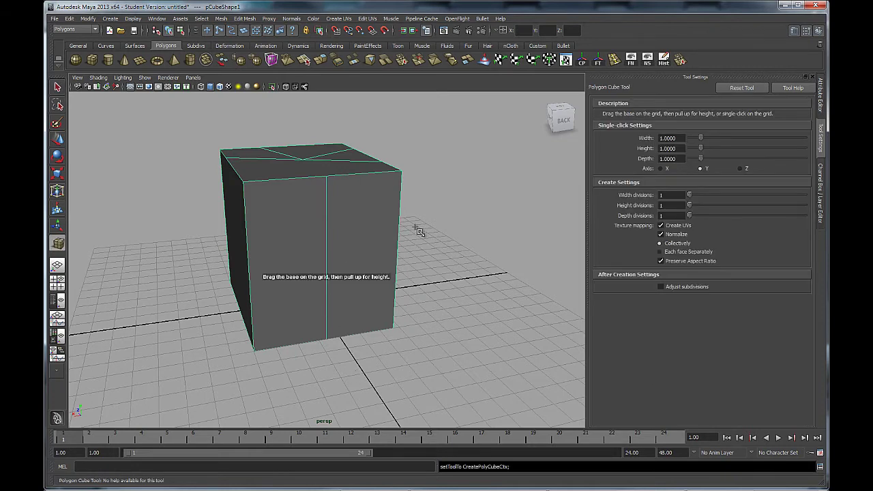
left_click_drag(321, 312, 473, 249, "alt")
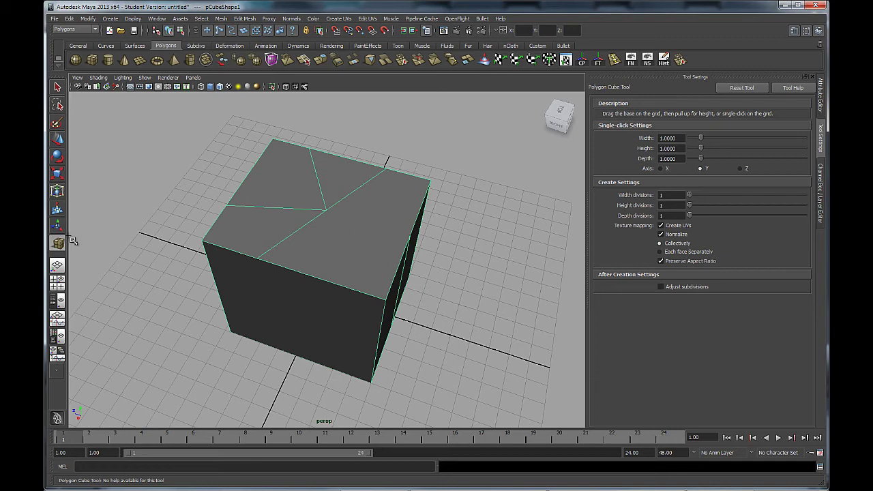
Step: Activate the Split Polygon Tool and change its Snap magnets value in Tool Settings
key("q")
left_click(302, 60)
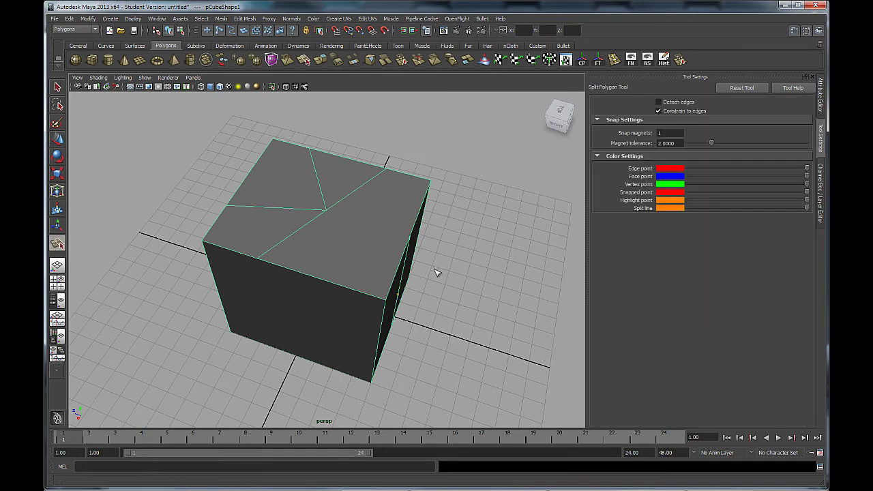
mouse_move(437, 273)
left_mouse_down("alt")
mouse_move(341, 203)
mouse_move(353, 242)
mouse_move(386, 224)
mouse_move(372, 226)
left_mouse_up("alt")
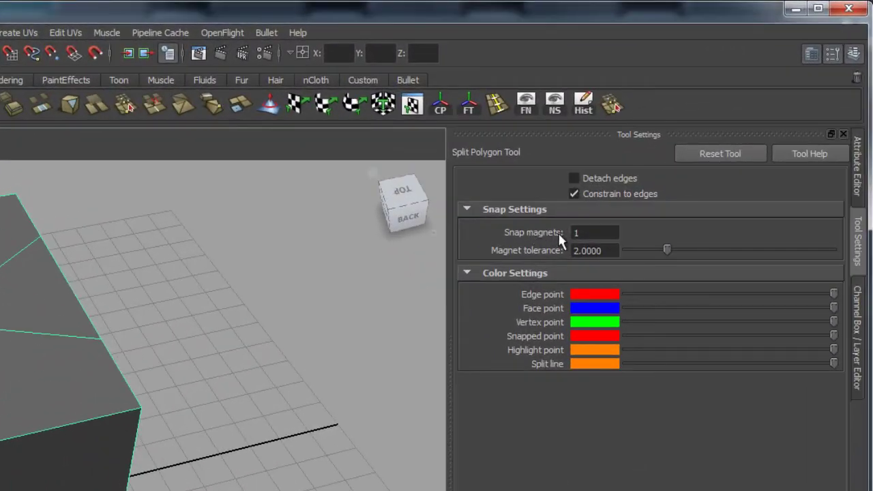
double_click(592, 233)
type("4")
left_click_drag(409, 382, 355, 368, "alt")
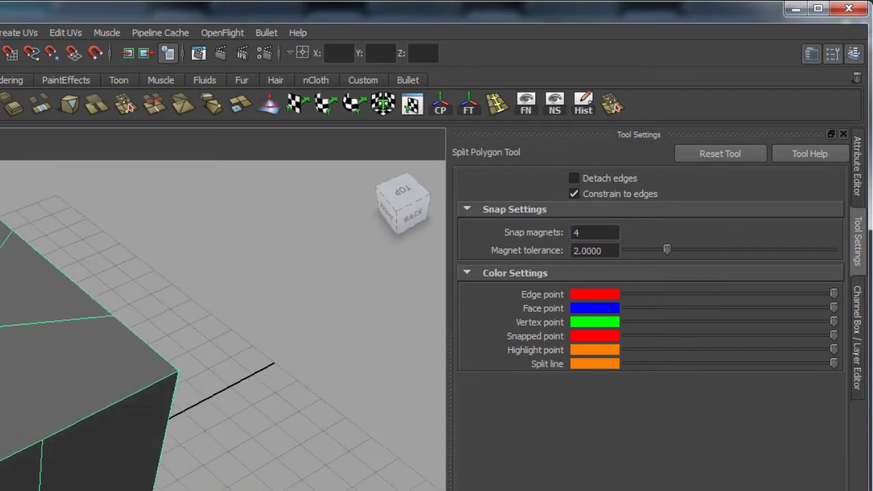
double_click(589, 233)
type("0")
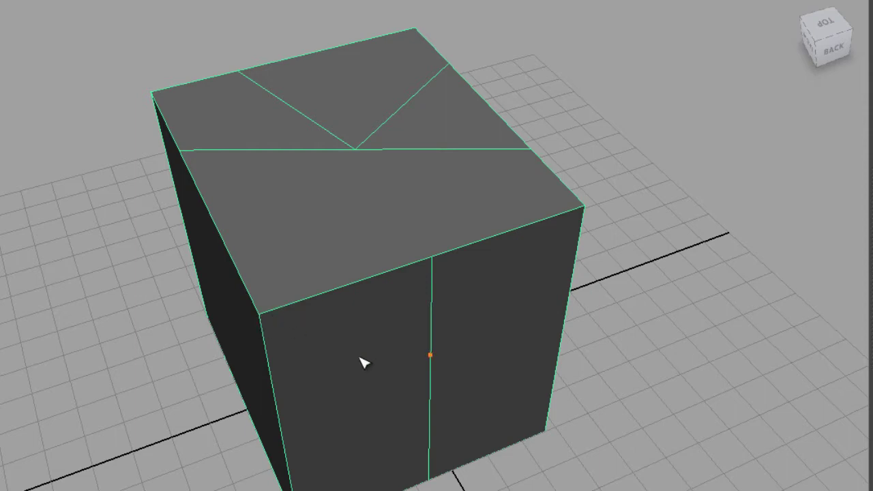
Step: Split the side face with cut lines from its top and left edges meeting on the right edge
mouse_move(361, 361)
left_mouse_down("alt")
mouse_move(403, 341)
mouse_move(363, 307)
left_mouse_up("alt")
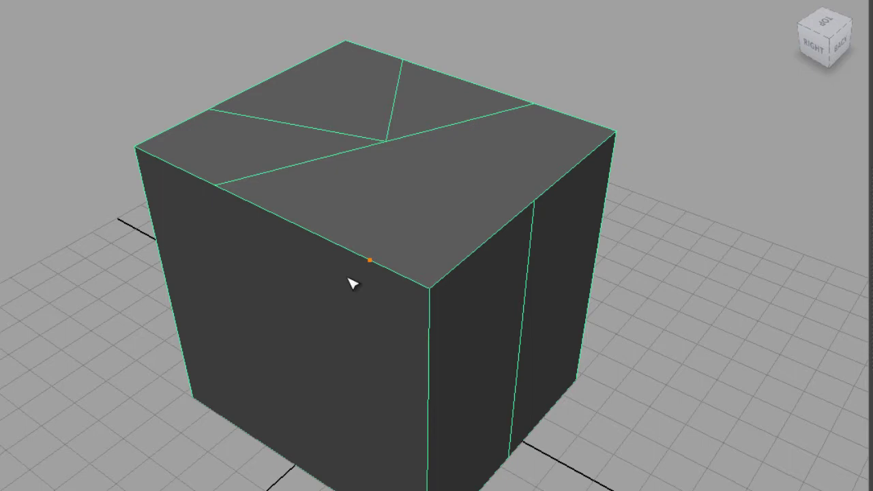
left_click(327, 240)
left_click(428, 396)
left_click(186, 283)
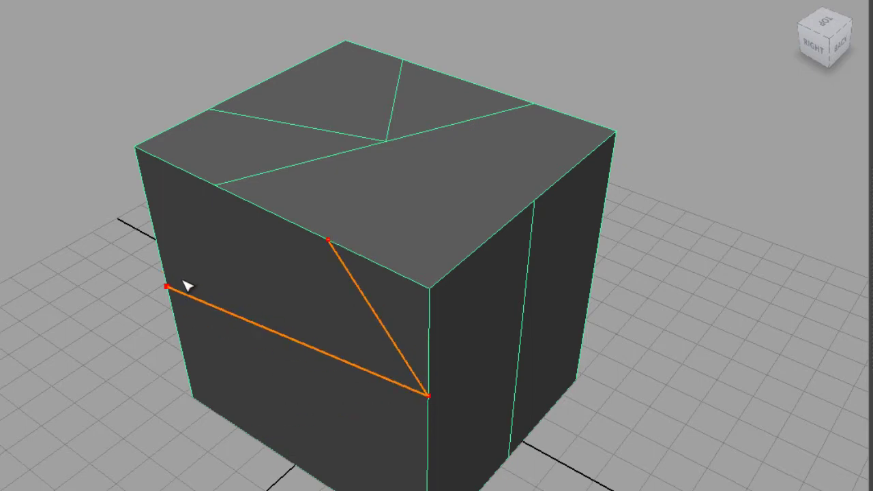
key("Return")
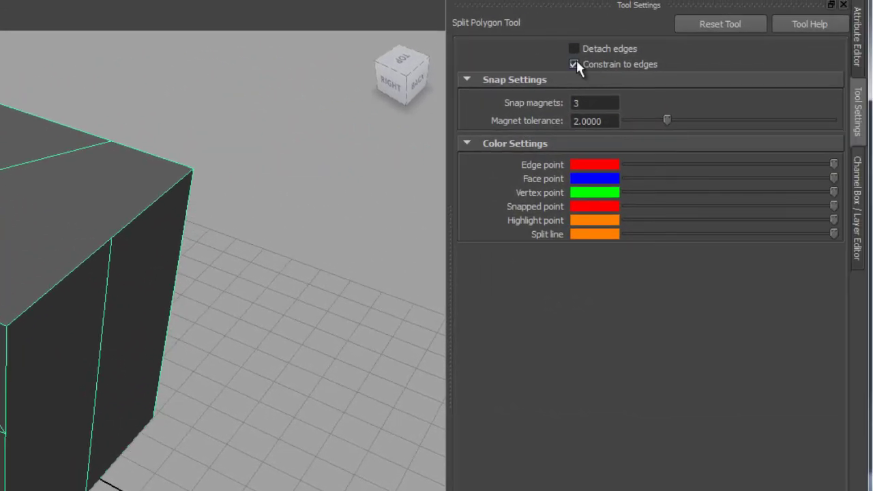
Step: Place the first split point partway down a vertical front-face edge
mouse_move(64, 234)
left_mouse_down("alt")
mouse_move(179, 231)
mouse_move(39, 364)
mouse_move(148, 246)
mouse_move(223, 214)
left_mouse_up("alt")
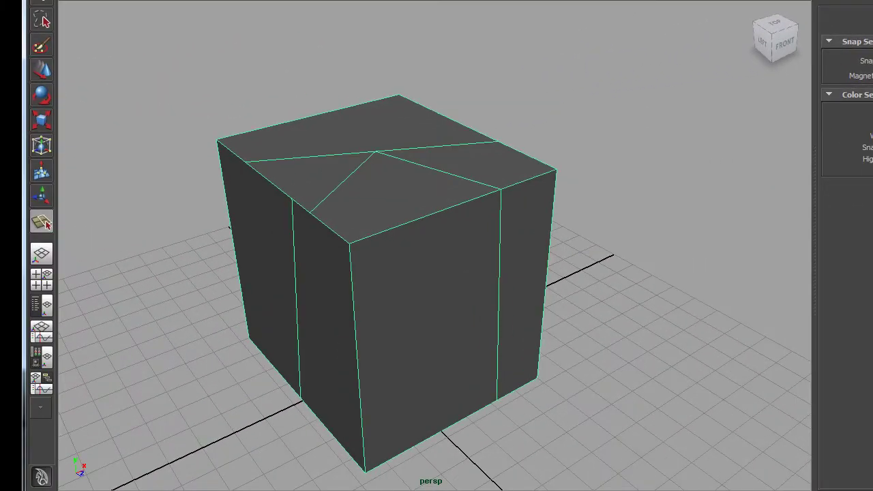
left_click(357, 371)
left_click(358, 352)
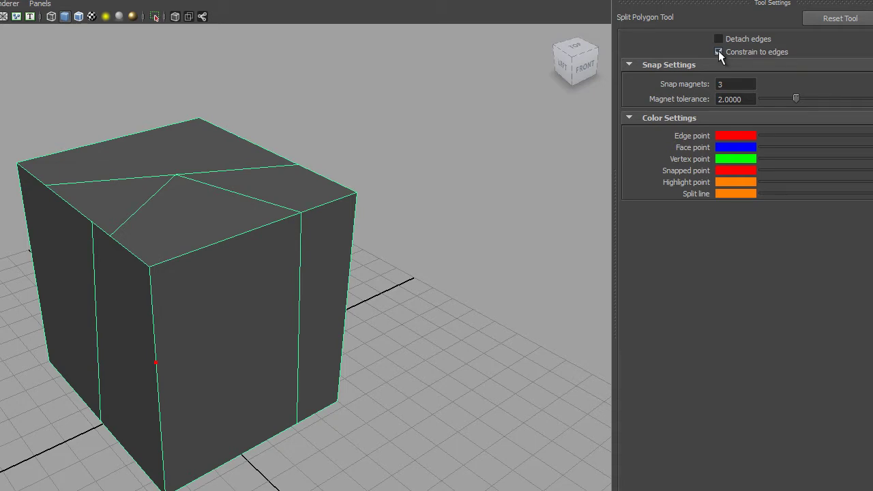
Step: Cut a zigzag through interior face points to the bottom edge, toggling Constrain to edges off and on
left_click(744, 54)
left_click_drag(248, 321, 228, 313)
mouse_move(278, 394)
left_mouse_down()
mouse_move(258, 399)
mouse_move(232, 320)
left_mouse_up()
mouse_move(429, 356)
left_mouse_down("alt")
mouse_move(269, 403)
mouse_move(228, 448)
mouse_move(184, 408)
left_mouse_up("alt")
left_click(247, 400)
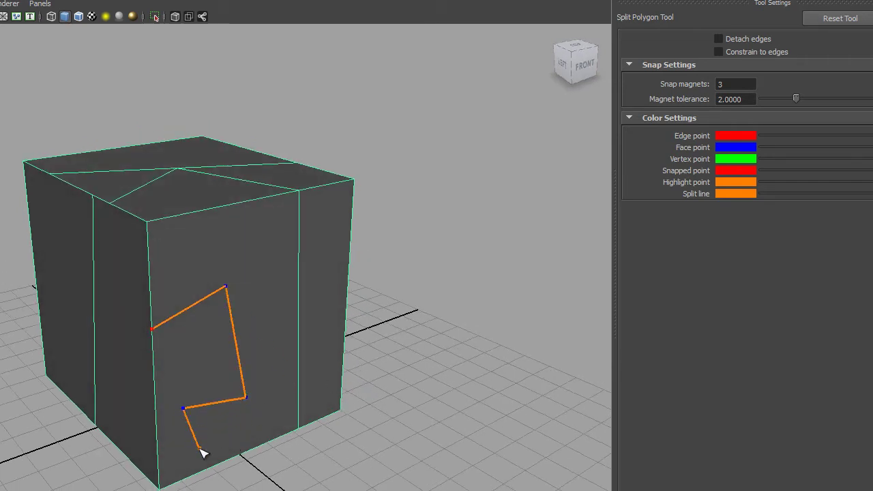
left_click(727, 52)
left_click(212, 431)
mouse_move(211, 431)
left_mouse_down()
mouse_move(172, 434)
mouse_move(214, 470)
left_mouse_up()
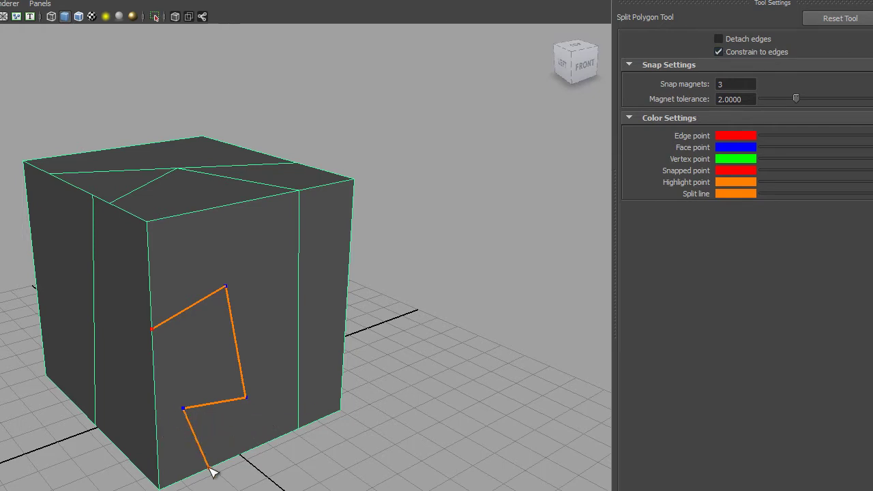
key("BackSpace")
left_click(219, 463)
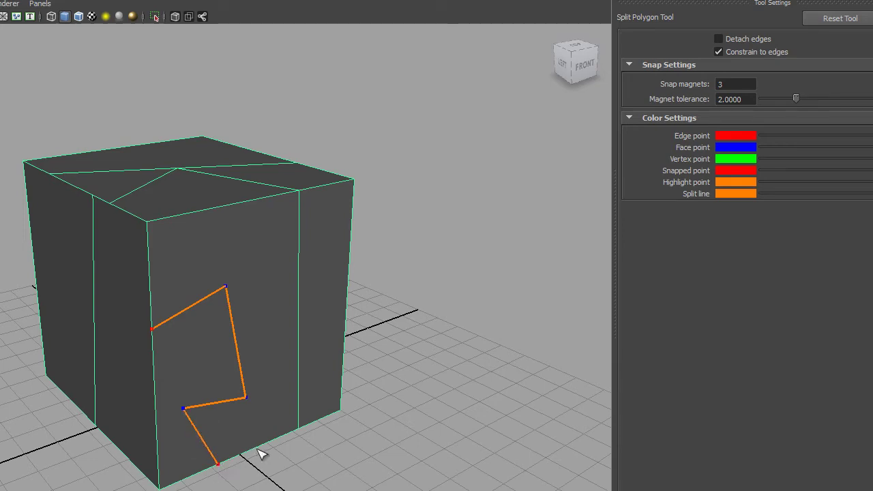
Step: Commit the zigzag cut and select the large front face in Face mode
key("q")
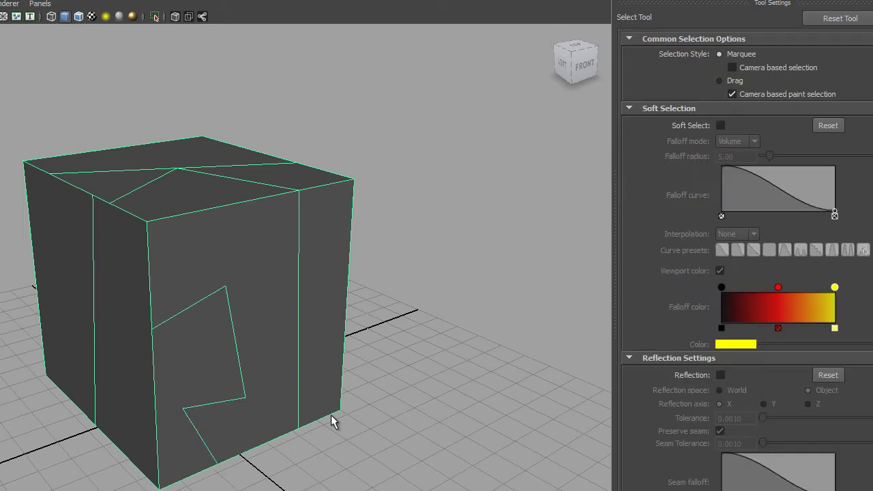
mouse_move(307, 253)
left_mouse_down("alt")
mouse_move(187, 243)
mouse_move(127, 228)
mouse_move(181, 200)
mouse_move(255, 209)
mouse_move(268, 226)
mouse_move(271, 255)
left_mouse_up("alt")
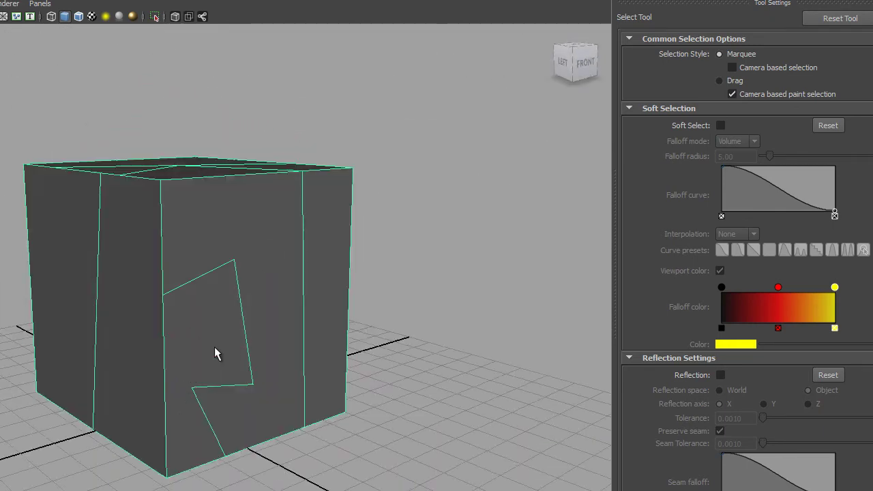
right_click_drag(215, 348, 213, 379)
left_click(214, 372)
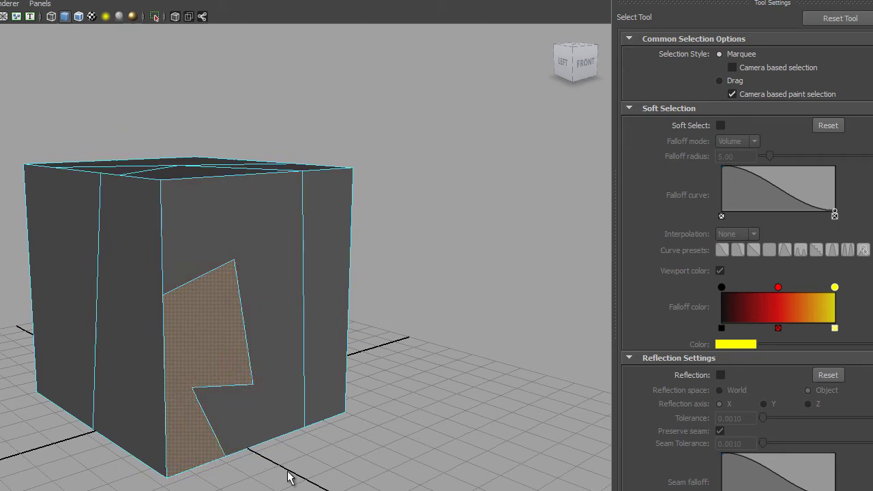
Step: Select the small face enclosed by the zigzag cut as a separate face
left_click_drag(289, 478, 304, 429, "alt")
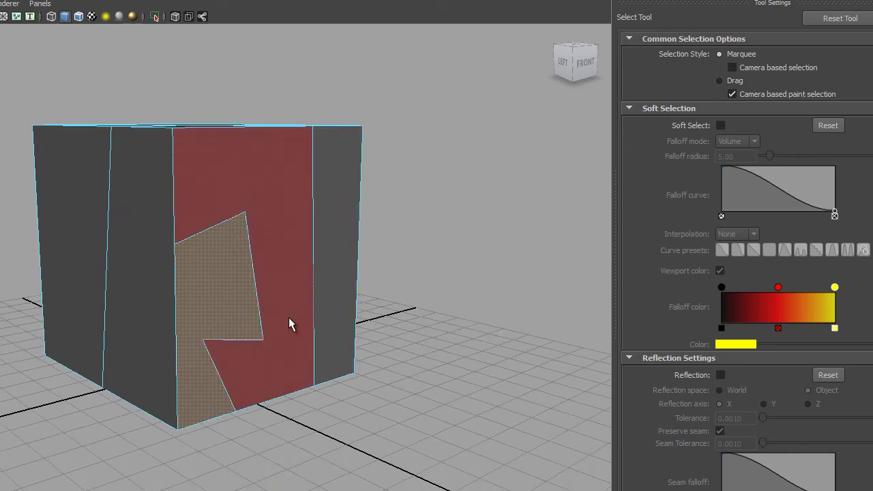
left_click_drag(263, 298, 214, 327, "alt")
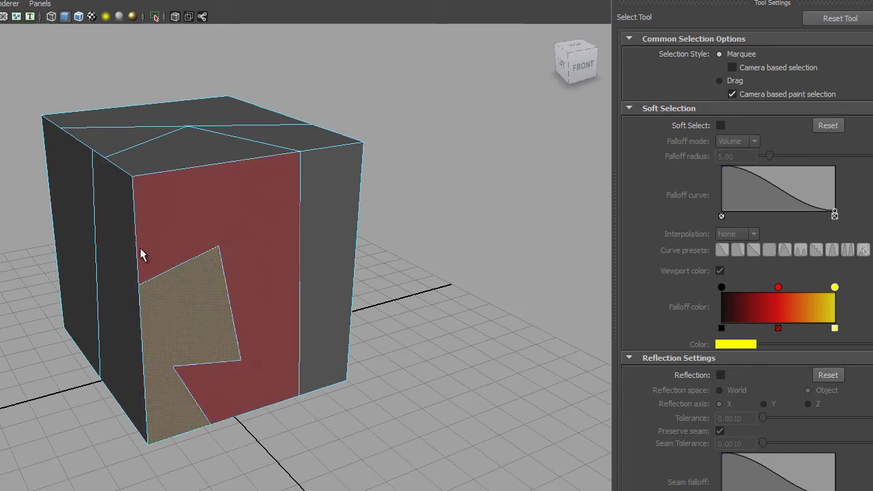
left_click_drag(296, 304, 271, 345, "alt")
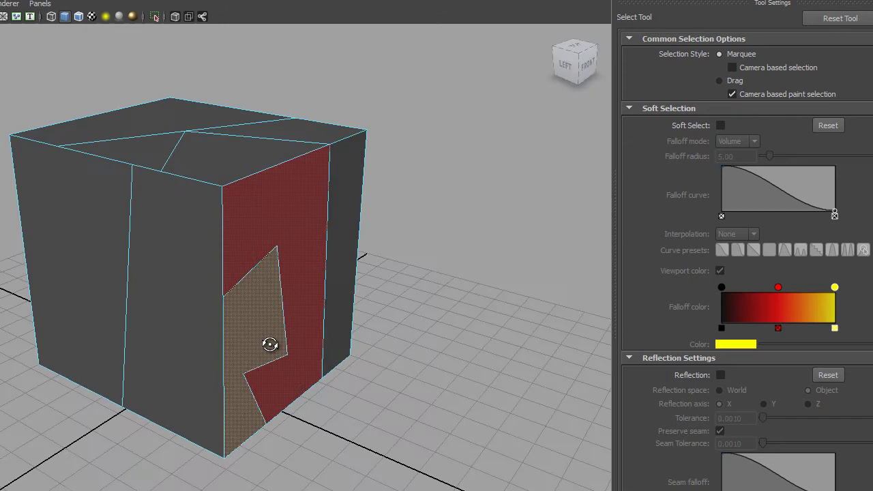
left_click(495, 331)
left_click(251, 350)
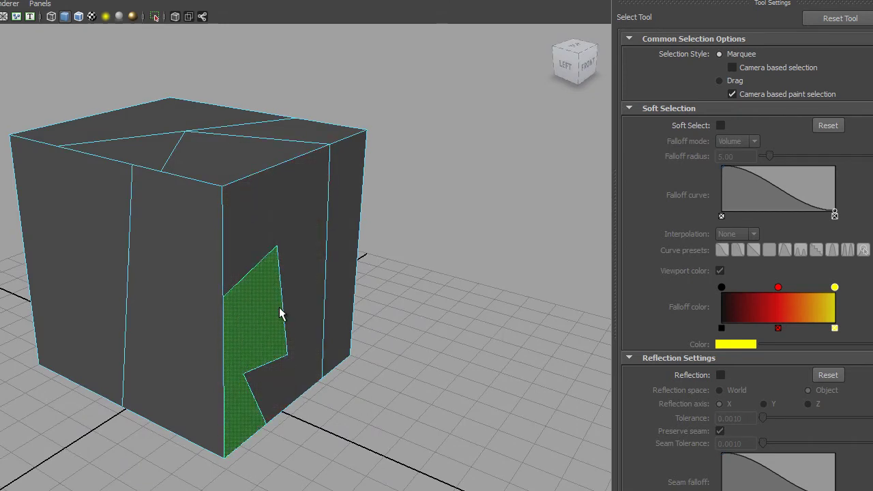
mouse_move(425, 330)
left_mouse_down("alt")
mouse_move(415, 325)
mouse_move(415, 335)
mouse_move(370, 316)
mouse_move(330, 287)
mouse_move(432, 308)
mouse_move(269, 302)
mouse_move(363, 308)
mouse_move(429, 292)
mouse_move(378, 300)
mouse_move(247, 290)
mouse_move(332, 216)
mouse_move(448, 216)
mouse_move(312, 306)
mouse_move(152, 304)
left_mouse_up("alt")
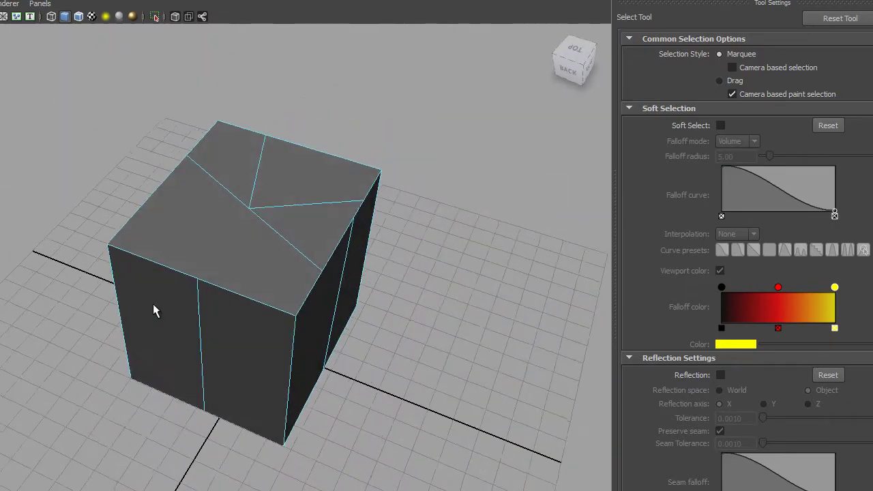
Step: Switch the cube back to Object Mode and bring up its polygon editing marking menu
right_click(164, 219, "shift")
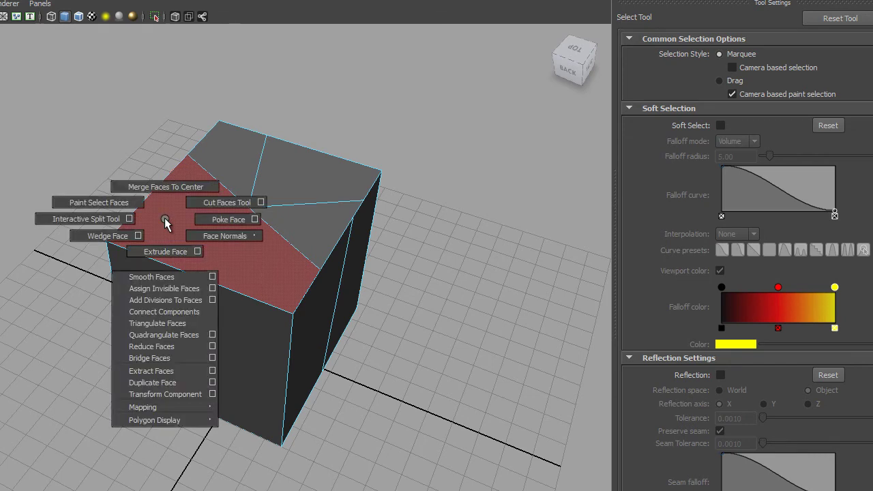
left_click(214, 175)
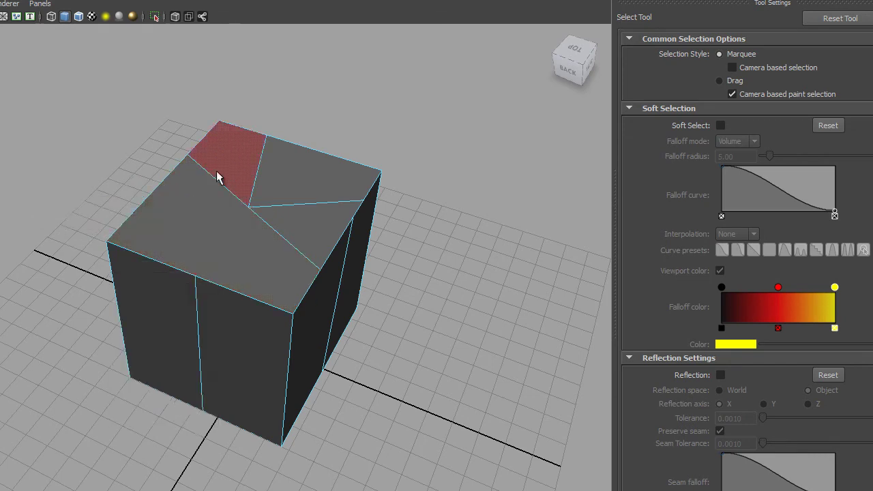
right_click_drag(218, 170, 249, 158)
right_click(180, 236, "shift")
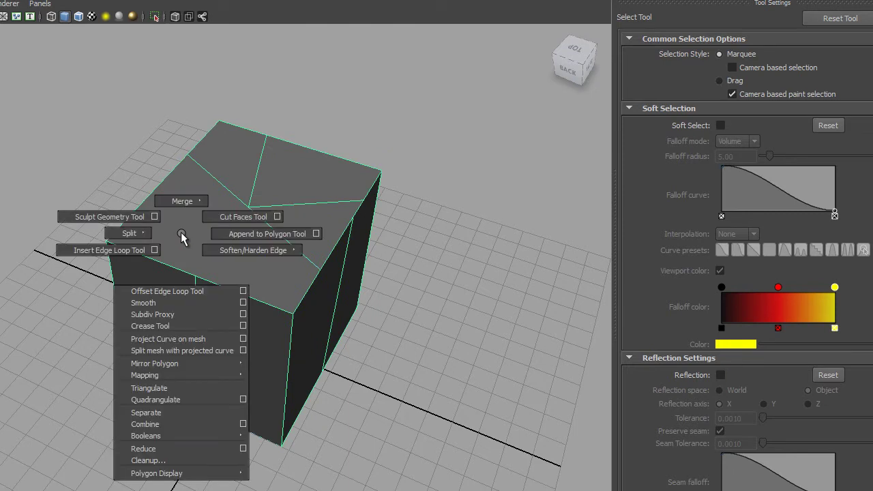
right_click_drag(263, 182, 297, 172)
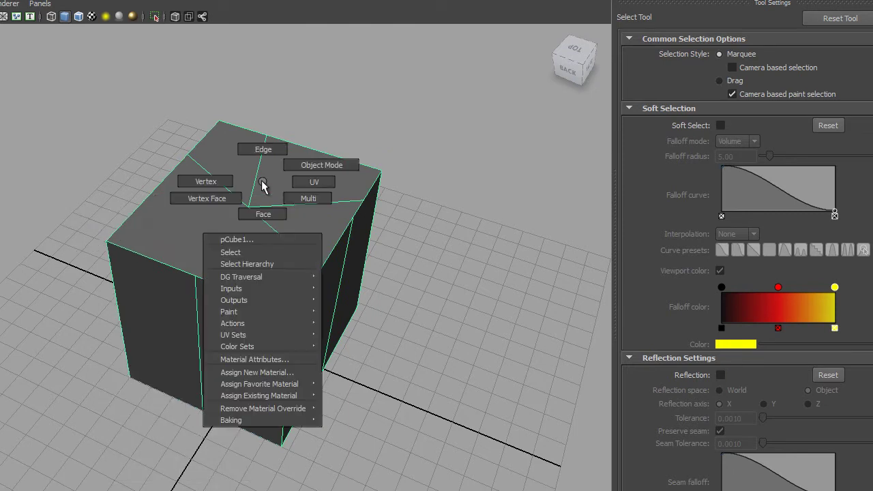
left_click(321, 166)
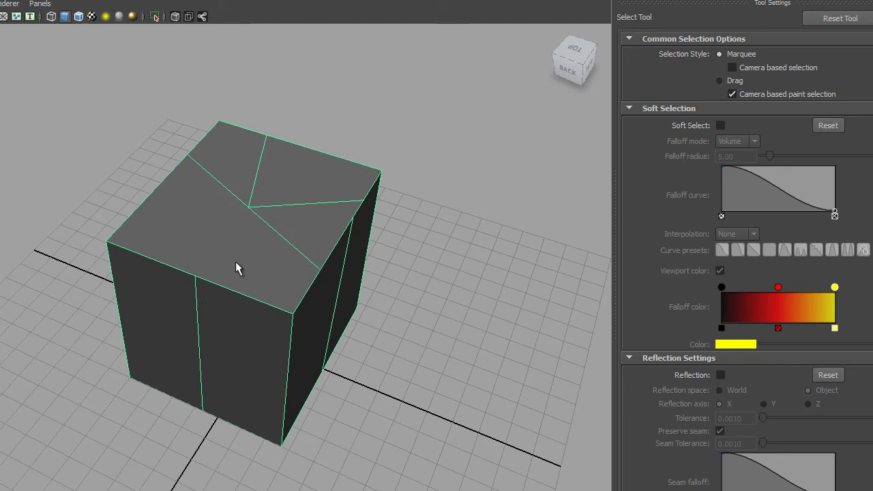
right_click(174, 213, "shift")
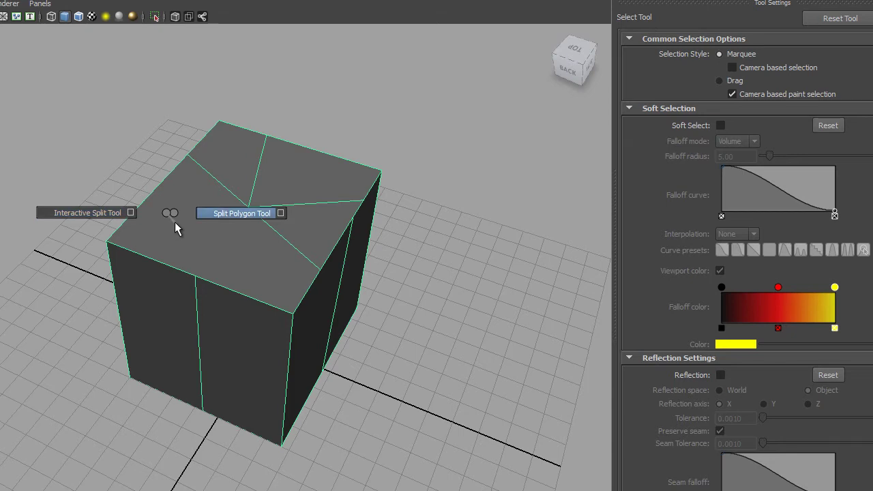
Step: Pick Split Polygon Tool from the right-click marking menu and orbit to the cube's side
right_click(175, 218, "shift")
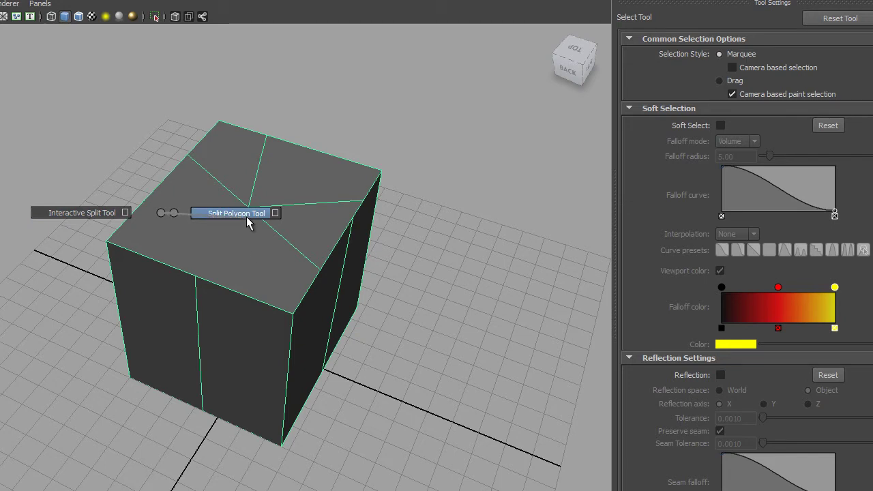
left_click(275, 213)
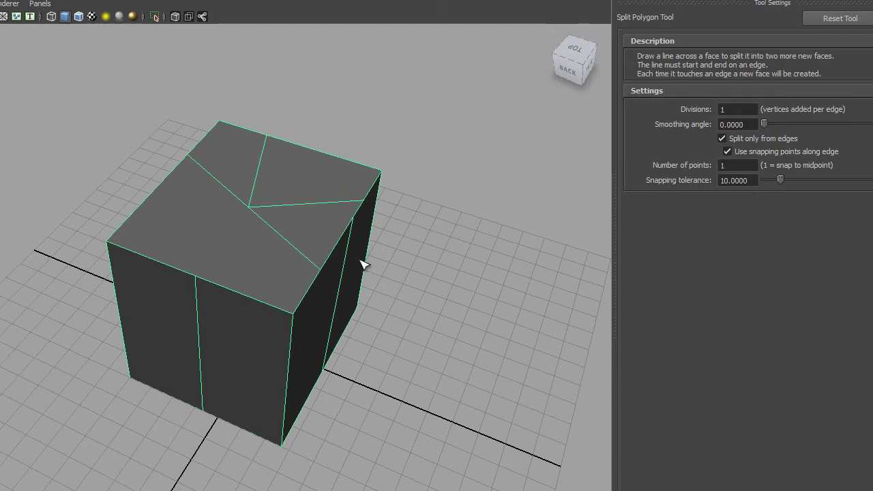
mouse_move(194, 249)
left_mouse_down("alt")
mouse_move(374, 239)
mouse_move(308, 222)
mouse_move(332, 198)
mouse_move(341, 230)
left_mouse_up("alt")
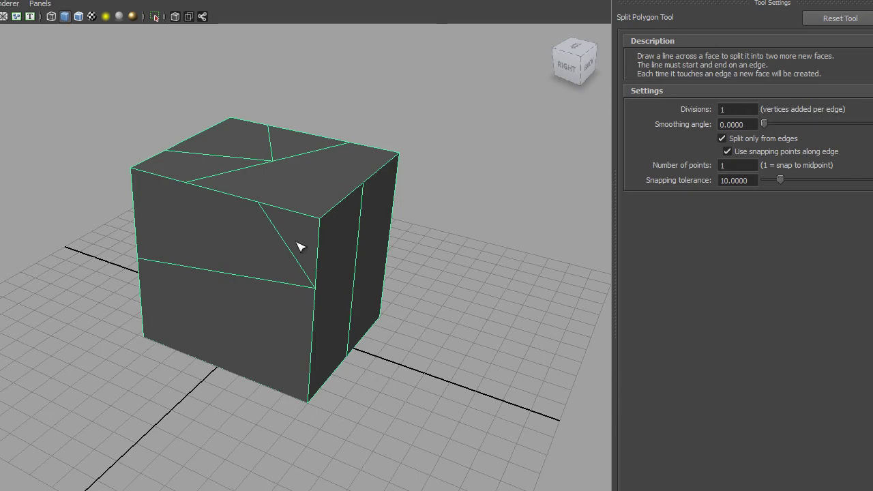
Step: Split the cube's front face vertically from its middle edge down to the bottom edge
mouse_move(302, 248)
left_mouse_down("alt")
mouse_move(408, 238)
mouse_move(350, 239)
mouse_move(345, 221)
mouse_move(314, 249)
left_mouse_up("alt")
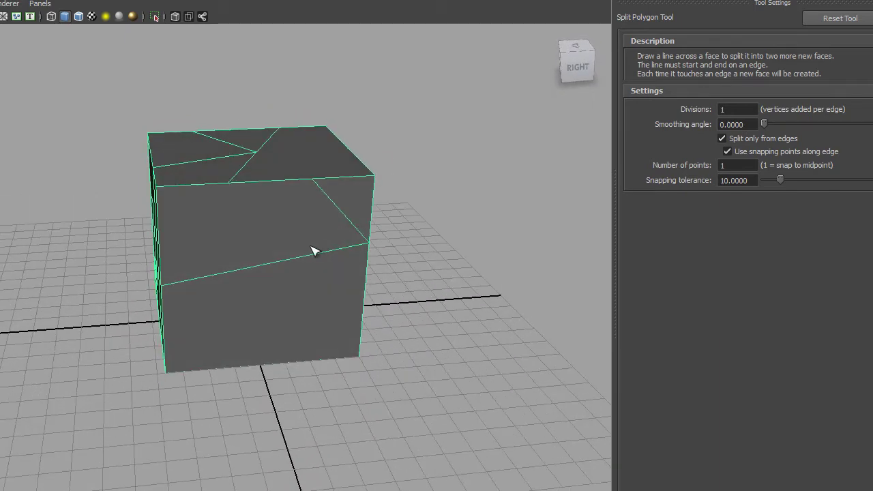
left_click(286, 264)
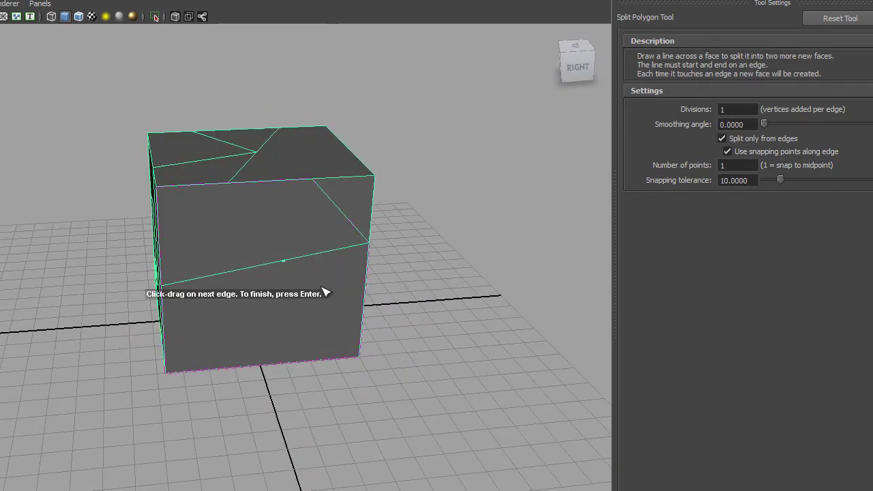
left_click(292, 364)
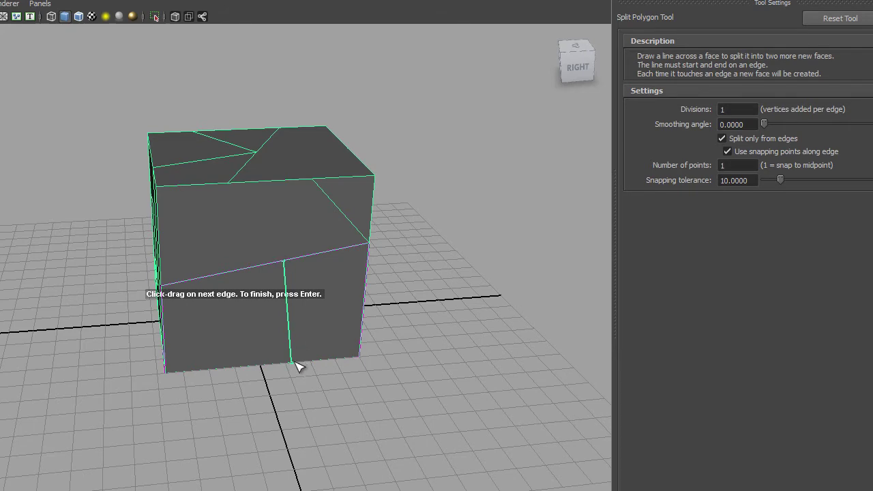
key("Return")
left_click_drag(302, 346, 343, 354, "alt")
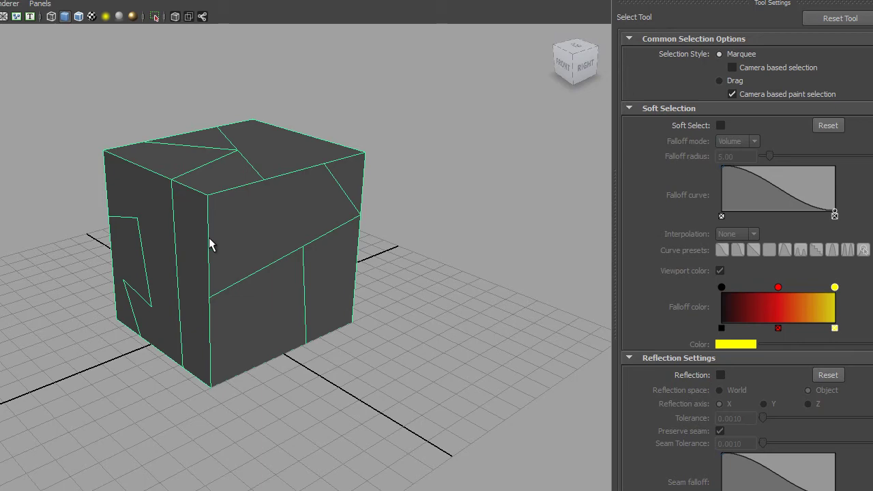
key("g")
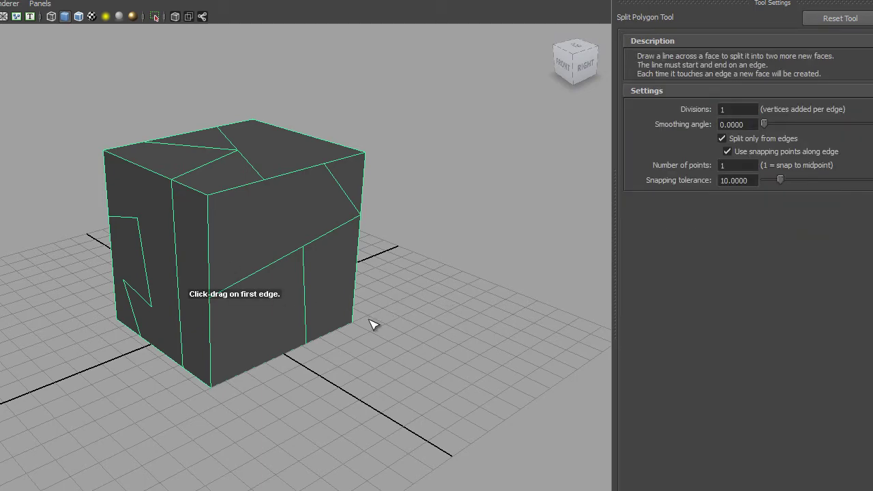
left_click_drag(371, 324, 225, 350, "alt")
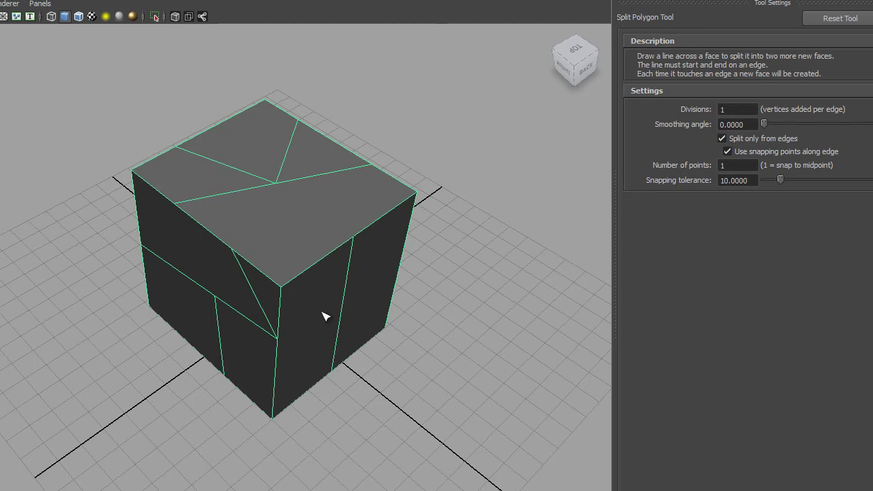
mouse_move(282, 315)
left_mouse_down("alt")
mouse_move(373, 294)
mouse_move(307, 289)
mouse_move(296, 300)
left_mouse_up("alt")
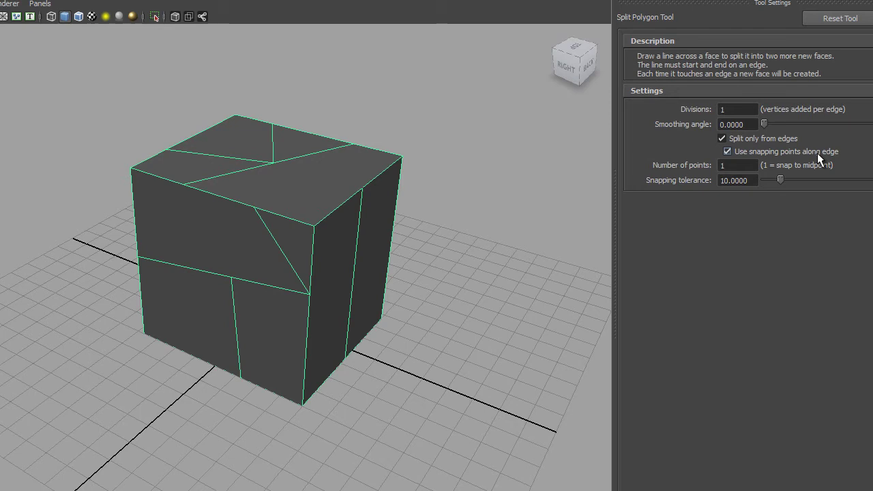
left_click(733, 166)
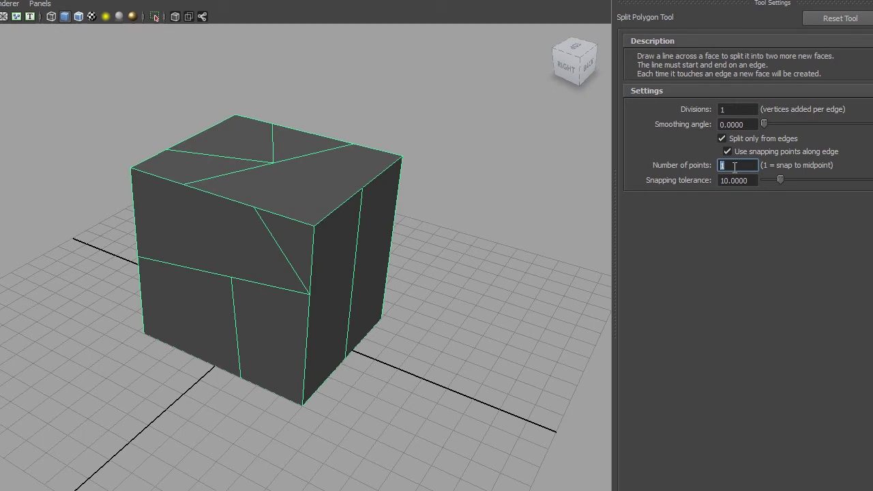
type("1")
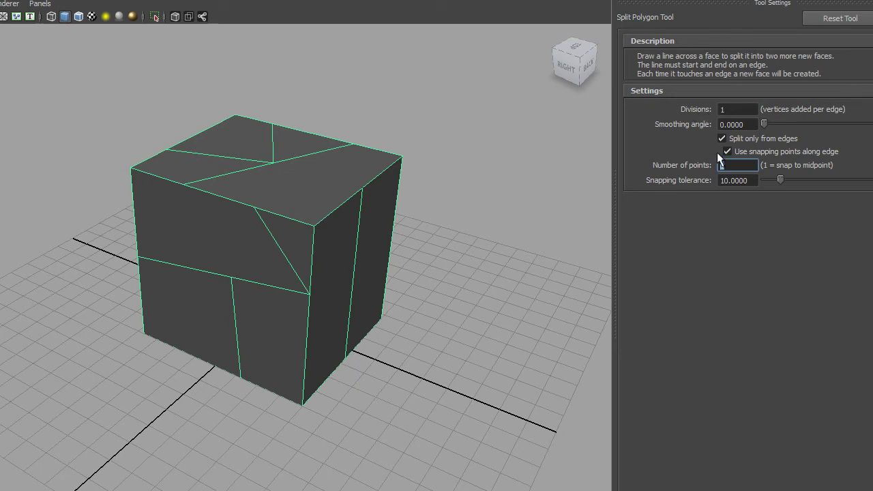
Step: Set Divisions to 5 and cut the lower front face from its upper edge to the bottom
left_click(724, 109)
type("5")
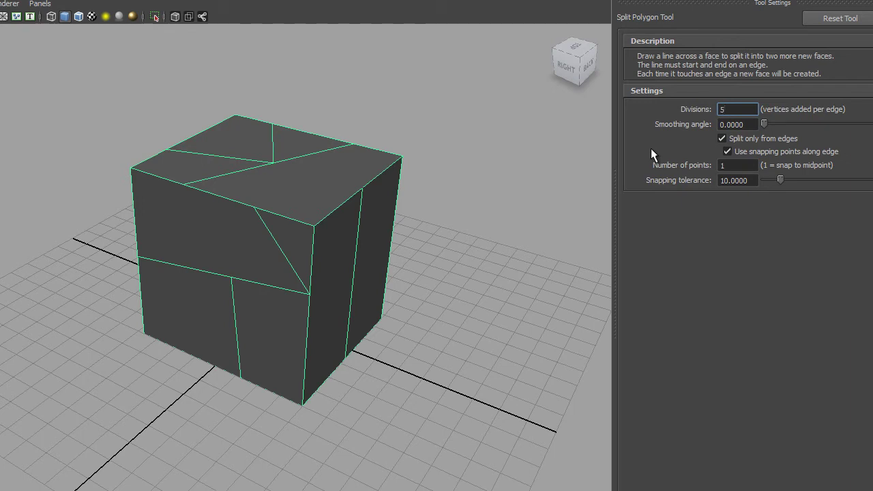
left_click(190, 269)
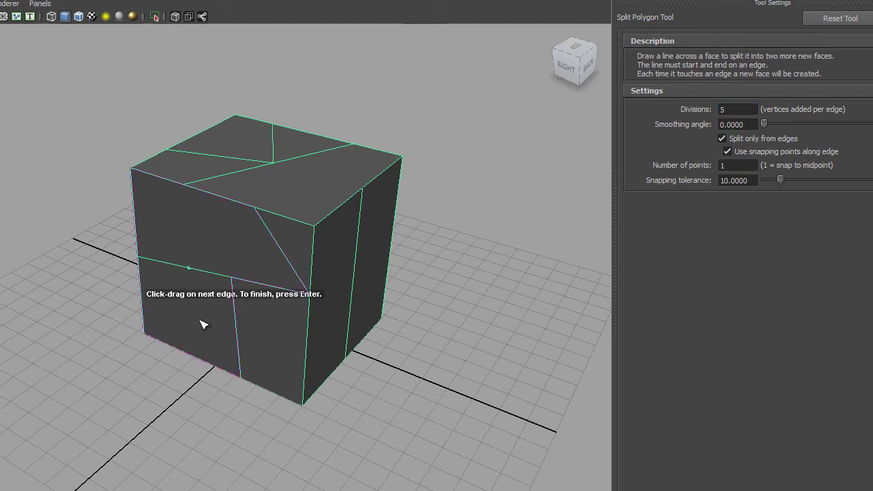
left_click(190, 356)
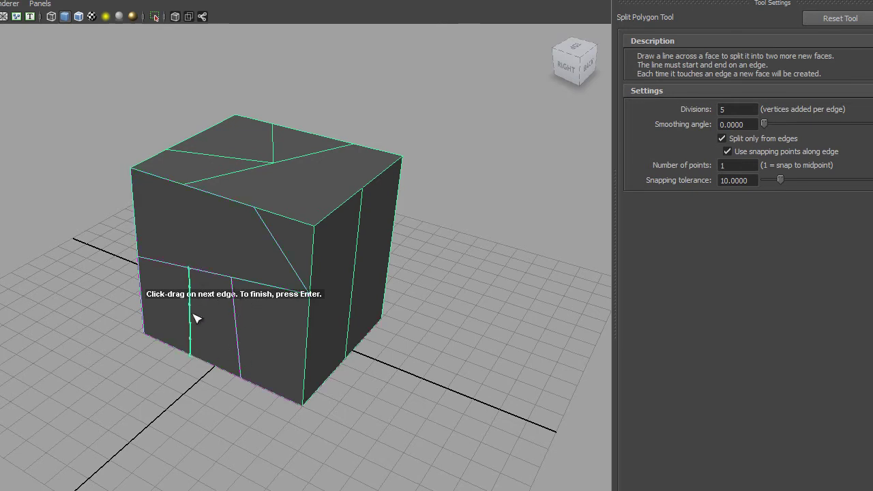
Step: Finish the split and zoom into the lower front faces to view the cut's vertices
key("q")
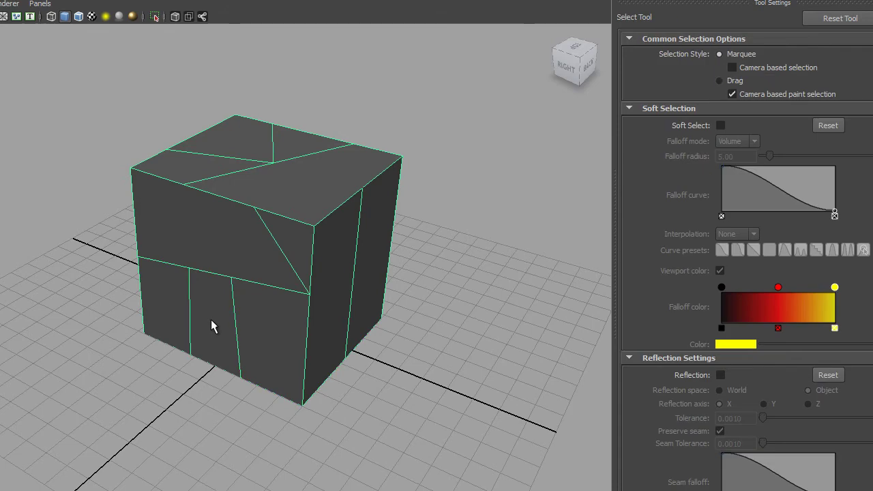
mouse_move(225, 330)
right_mouse_down("alt")
mouse_move(307, 316)
mouse_move(380, 390)
right_mouse_up("alt")
middle_click_drag(379, 390, 342, 371, "alt")
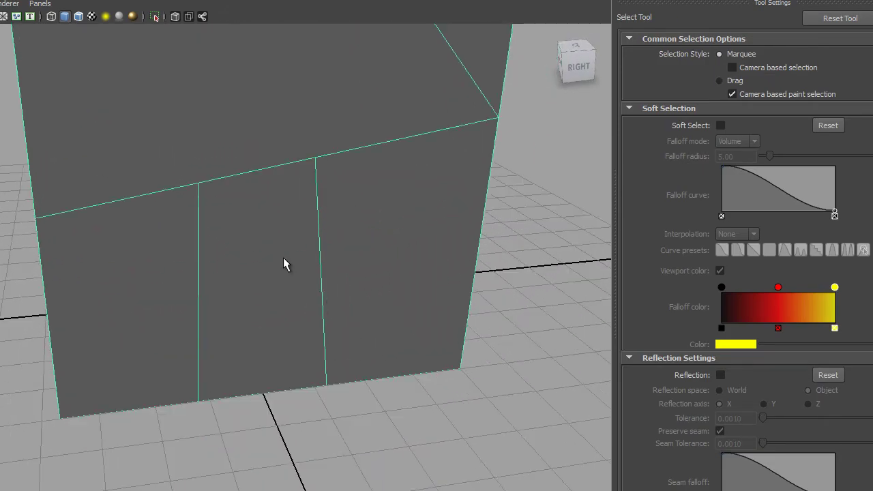
right_click_drag(283, 257, 264, 268)
Step: Return to object mode and orbit back out to see the whole cube
right_click_drag(311, 316, 369, 292)
right_click_drag(298, 214, 202, 271)
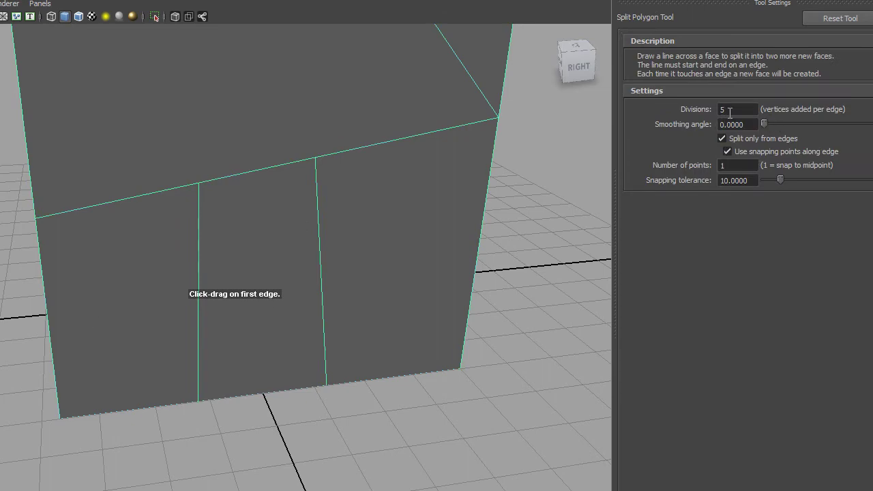
mouse_move(420, 275)
left_mouse_down("alt")
mouse_move(253, 233)
mouse_move(204, 188)
mouse_move(114, 197)
mouse_move(343, 172)
mouse_move(296, 248)
left_mouse_up("alt")
scroll(249, 255, "up", 5)
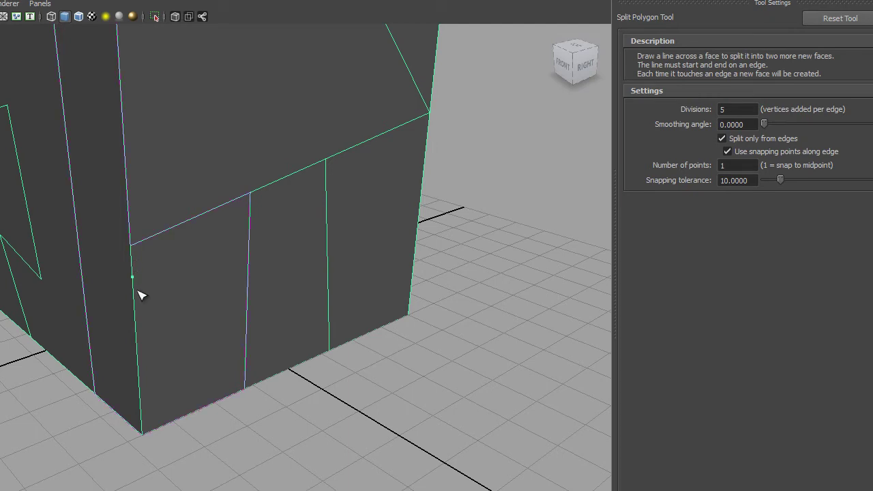
Step: Cut a diagonal edge from a point on the left corner edge up to the neighbouring vertical edge
left_click_drag(145, 309, 148, 343)
left_click_drag(148, 343, 148, 335)
left_click_drag(145, 338, 146, 345)
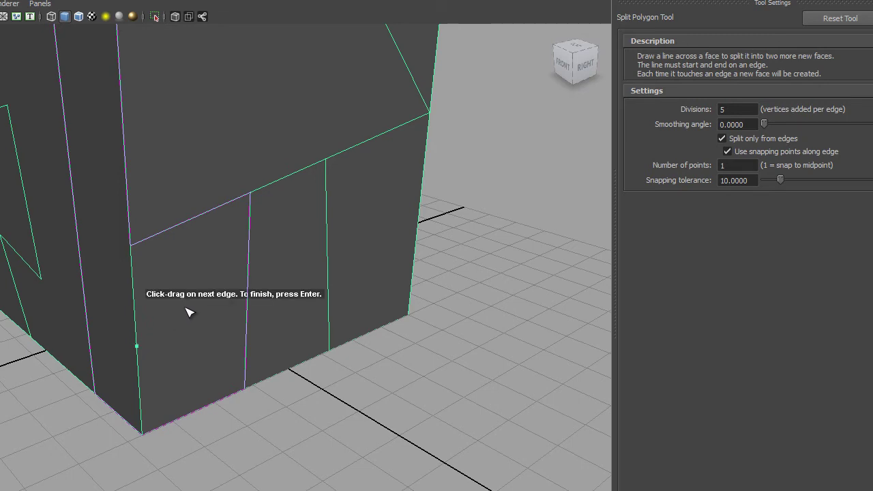
mouse_move(253, 217)
left_mouse_down()
mouse_move(248, 263)
mouse_move(251, 207)
mouse_move(252, 253)
mouse_move(253, 208)
mouse_move(250, 240)
left_mouse_up()
key("Return")
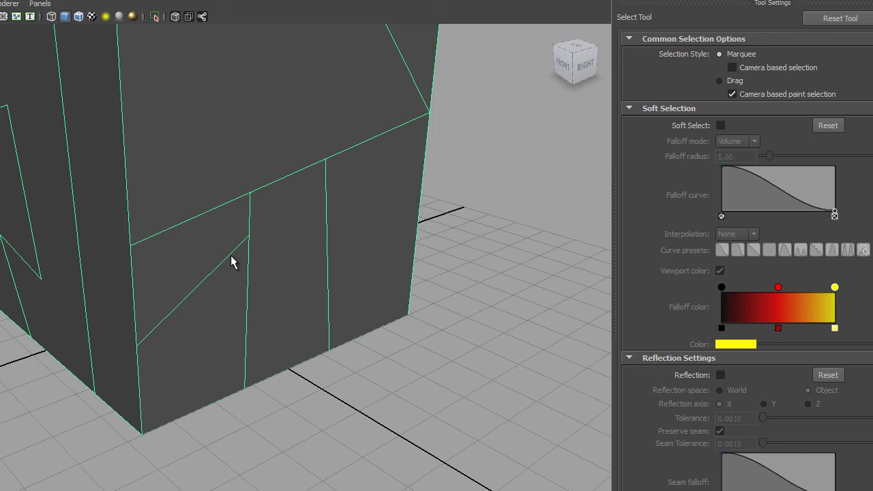
Step: Reactivate the Split Polygon Tool with Divisions set to 1
key("g")
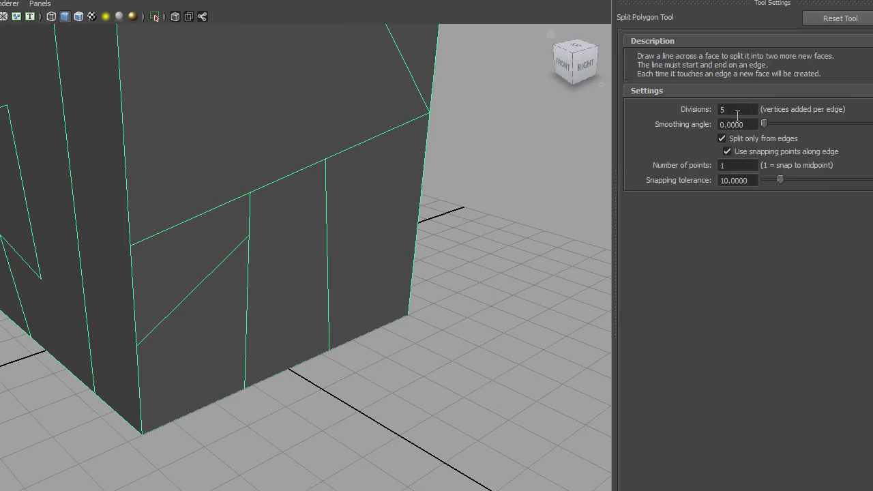
double_click(737, 111)
type("1")
key("Return")
Step: Cut a zigzag from the corner vertex across the lower panels and diagonally up to the top edge
left_click_drag(159, 249, 131, 252)
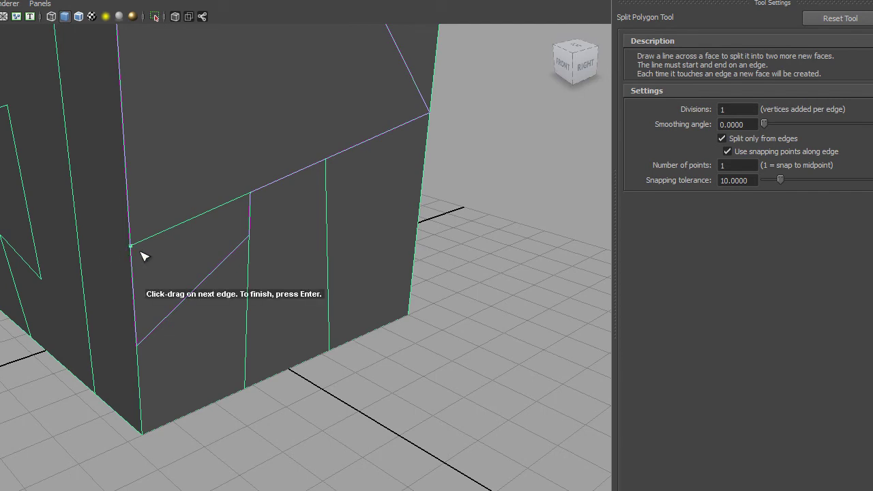
left_click(204, 281)
left_click_drag(205, 281, 189, 315)
left_click(250, 322)
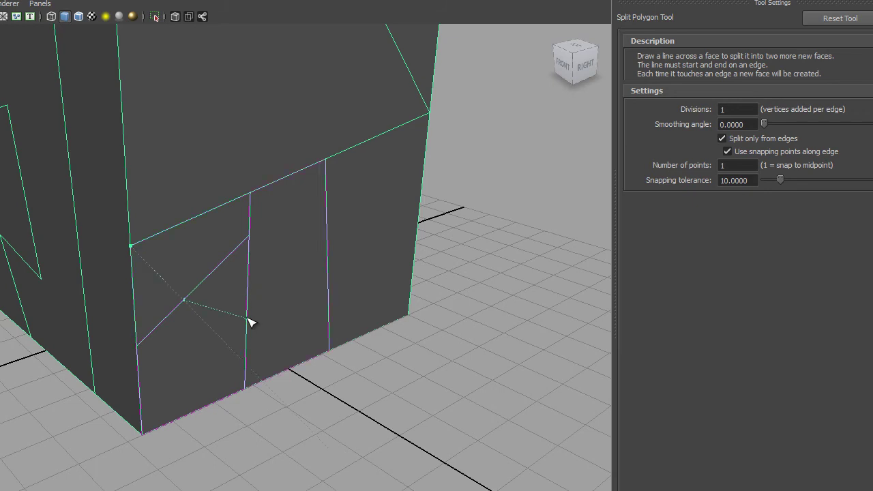
left_click_drag(249, 321, 250, 371)
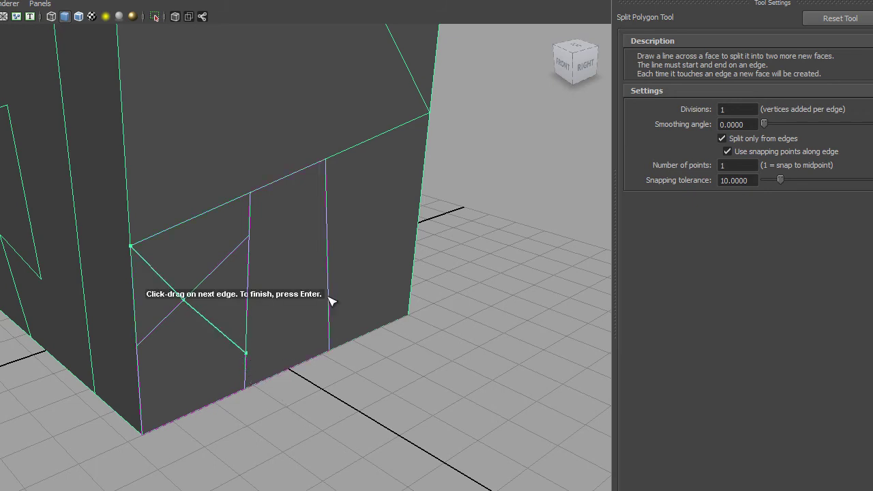
left_click_drag(330, 307, 329, 314)
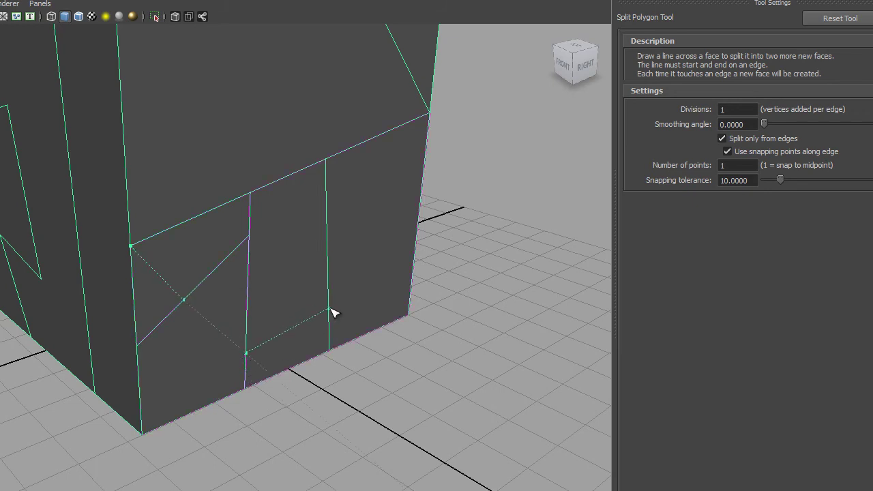
left_click(380, 141)
left_click(400, 52)
key("Return")
key("q")
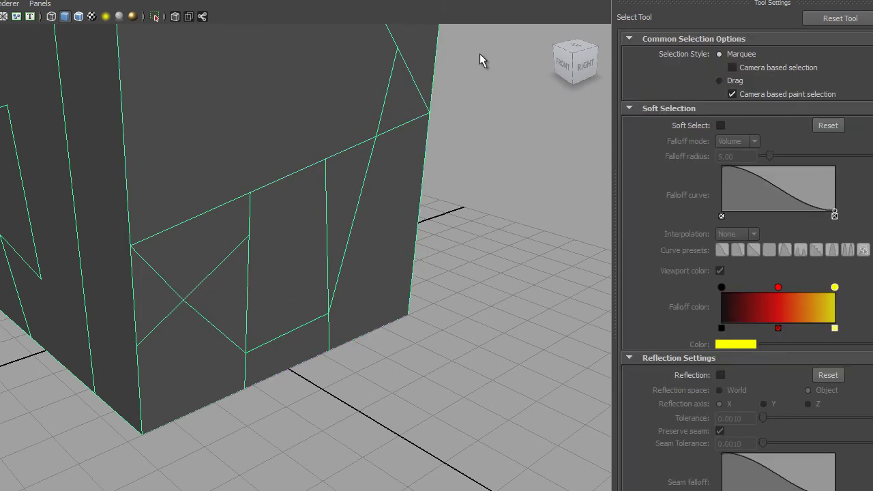
mouse_move(427, 209)
left_mouse_down("alt")
mouse_move(432, 253)
mouse_move(417, 255)
mouse_move(316, 209)
mouse_move(310, 197)
left_mouse_up("alt")
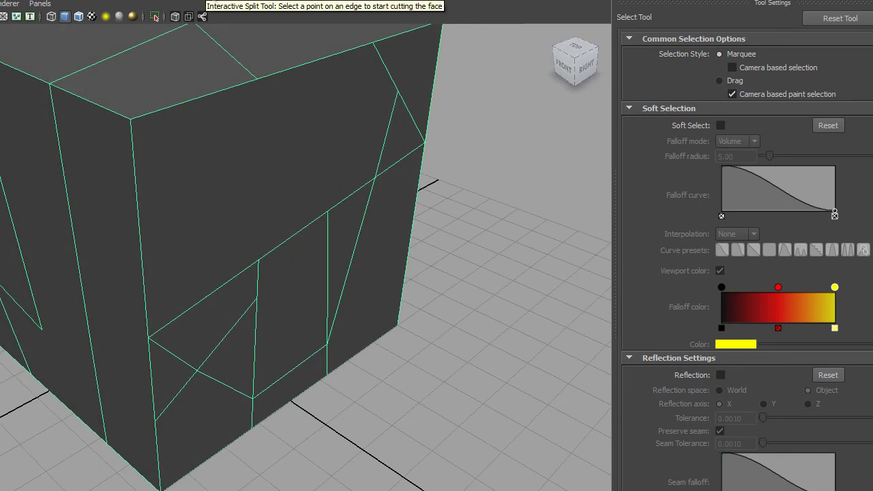
Step: Start the Interactive Split Tool at a top corner vertex and set Snap magnets to 1
left_click(202, 17)
mouse_move(241, 152)
left_mouse_down("alt")
mouse_move(292, 193)
mouse_move(238, 193)
left_mouse_up("alt")
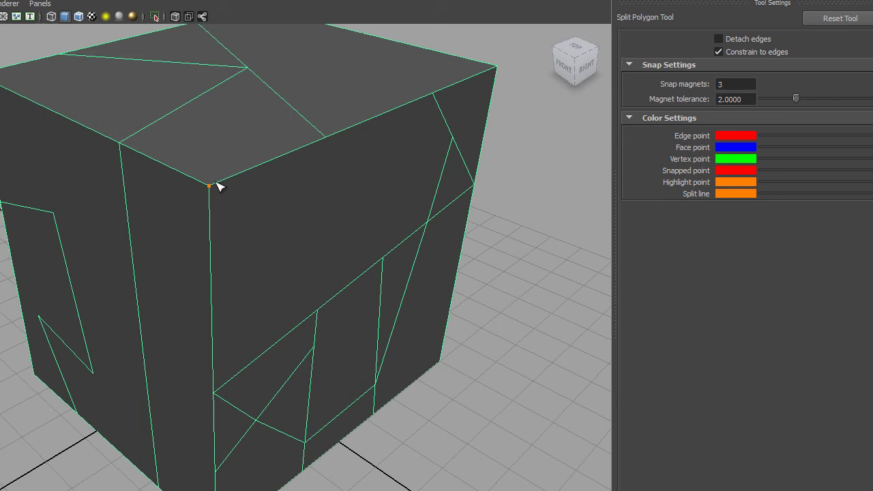
left_click(209, 185)
left_click(729, 83)
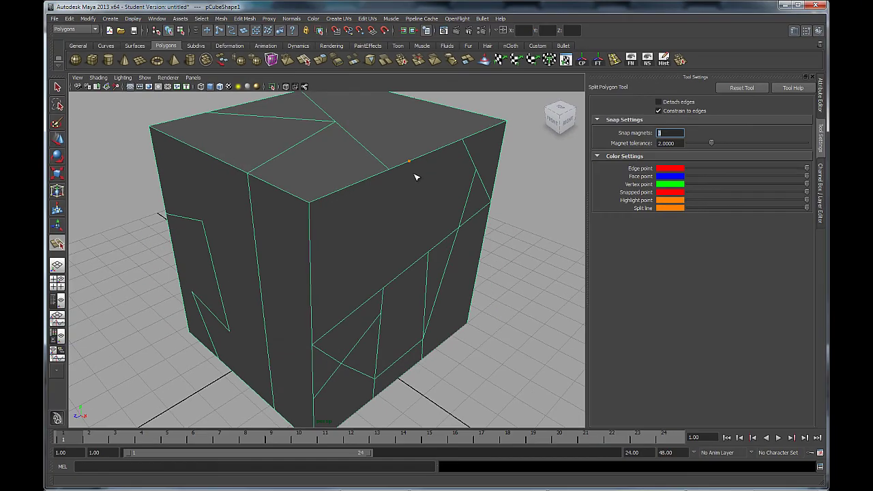
type("1")
Step: Dolly out, return to the Select Tool, and orbit around the finished cut cube
right_click_drag(429, 303, 394, 273, "alt")
key("q")
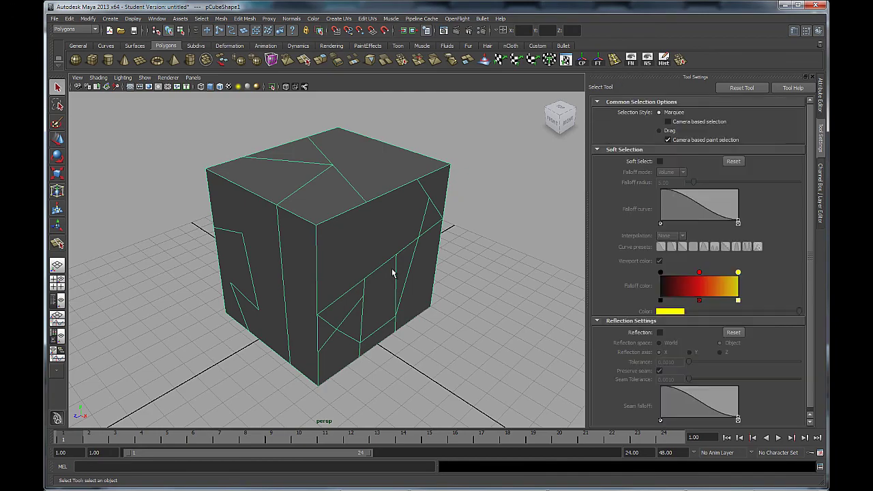
mouse_move(273, 273)
left_mouse_down("alt")
mouse_move(386, 273)
mouse_move(253, 279)
mouse_move(279, 277)
mouse_move(268, 287)
left_mouse_up("alt")
middle_click_drag(269, 287, 318, 259, "alt")
left_click_drag(318, 259, 317, 259, "alt")
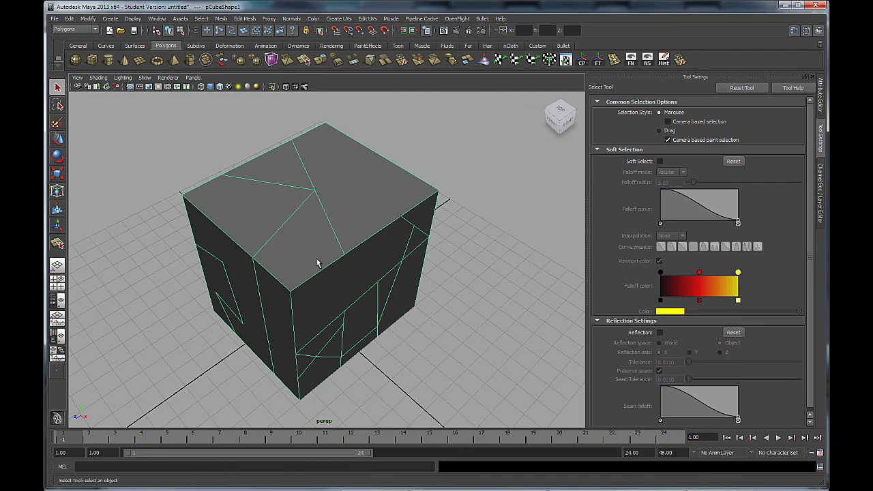